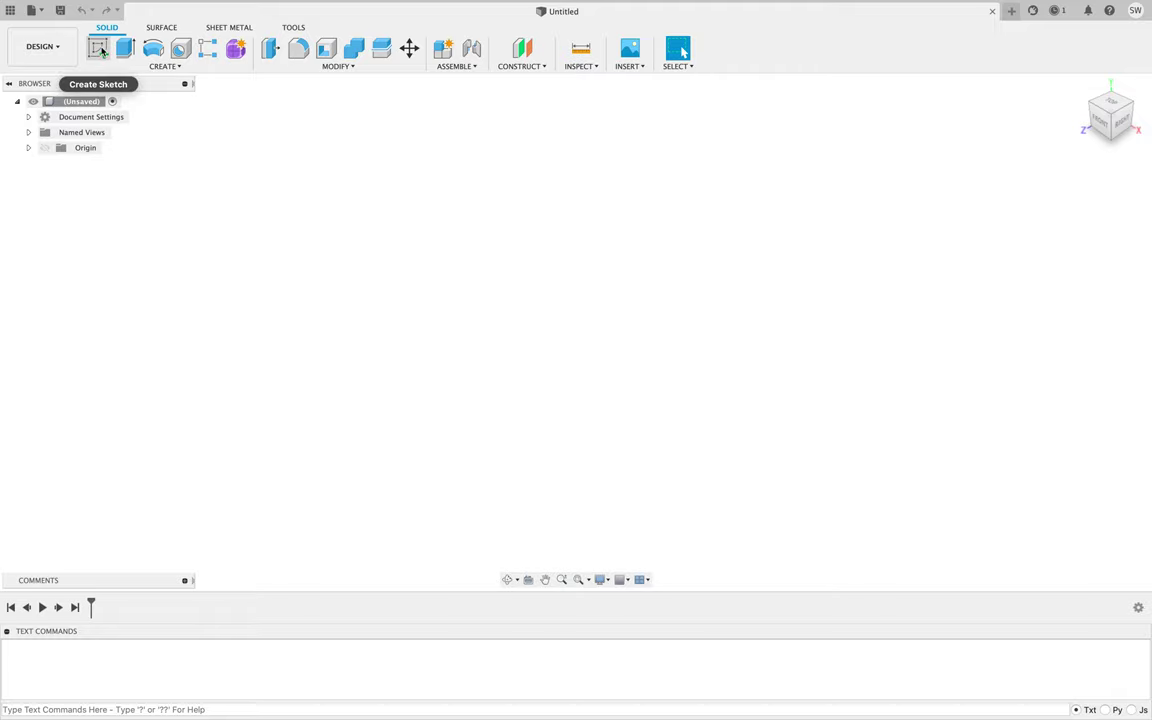
- Start a new sketch on the front plane
left_click(99, 49)
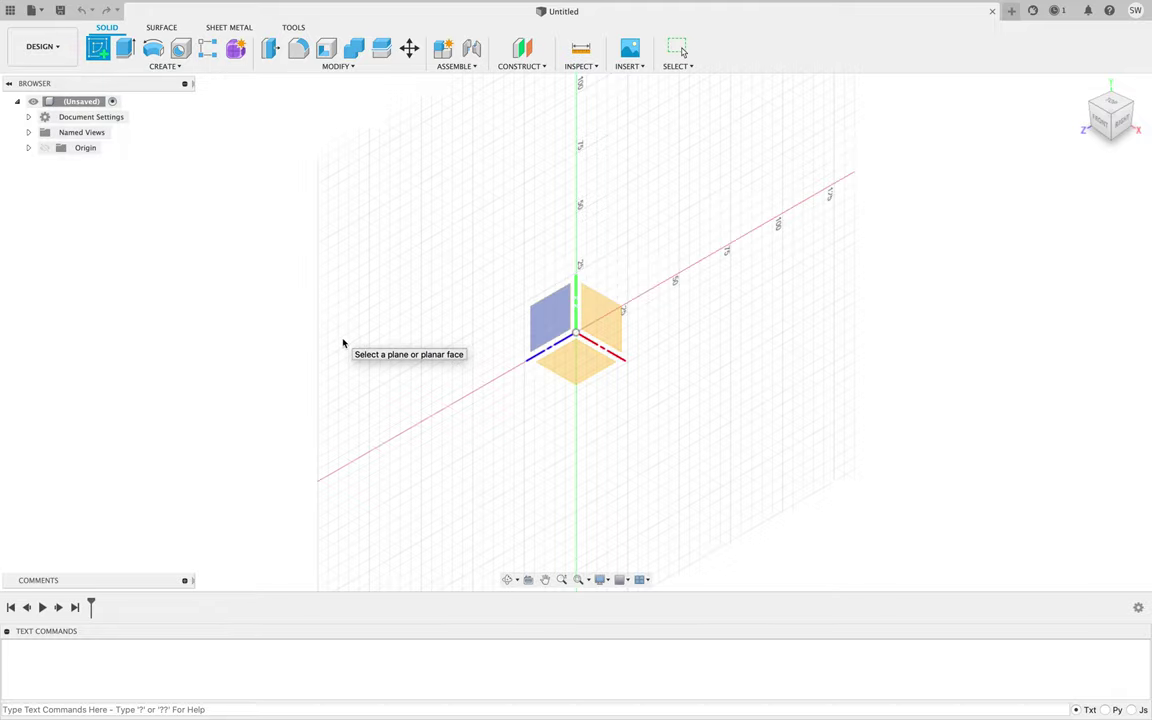
middle_click_drag(512, 314, 607, 314, "shift")
left_click(605, 314)
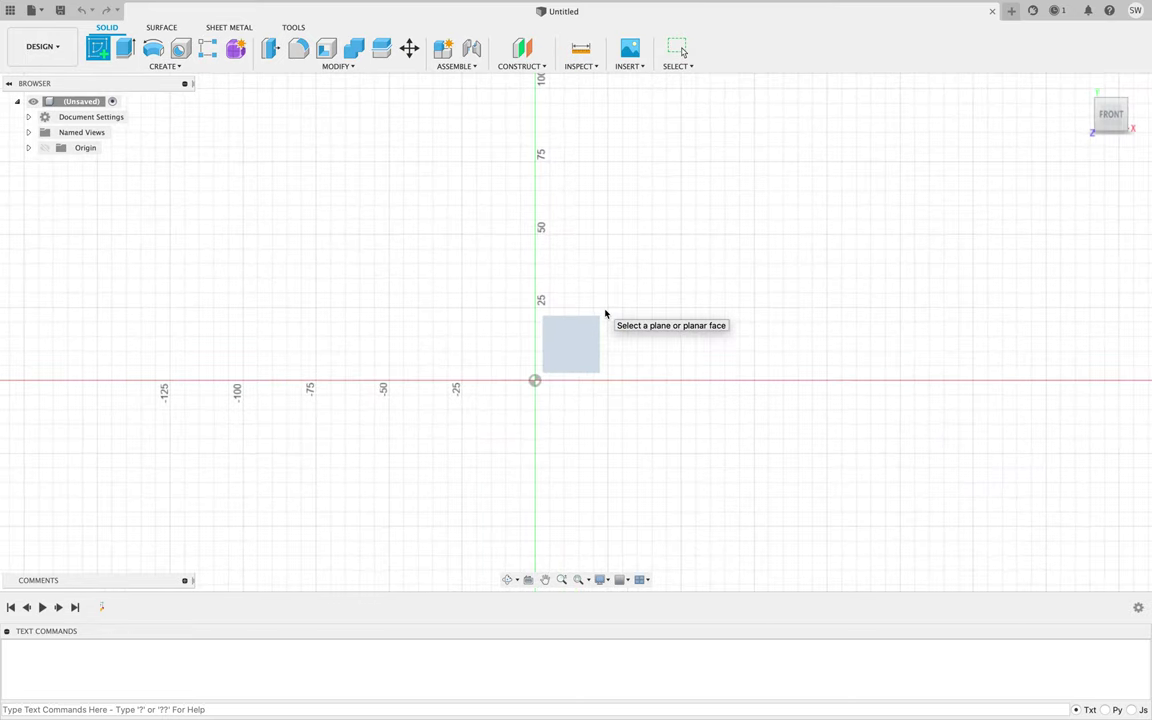
mouse_move(558, 263)
middle_mouse_down()
mouse_move(499, 324)
mouse_move(514, 337)
middle_mouse_up()
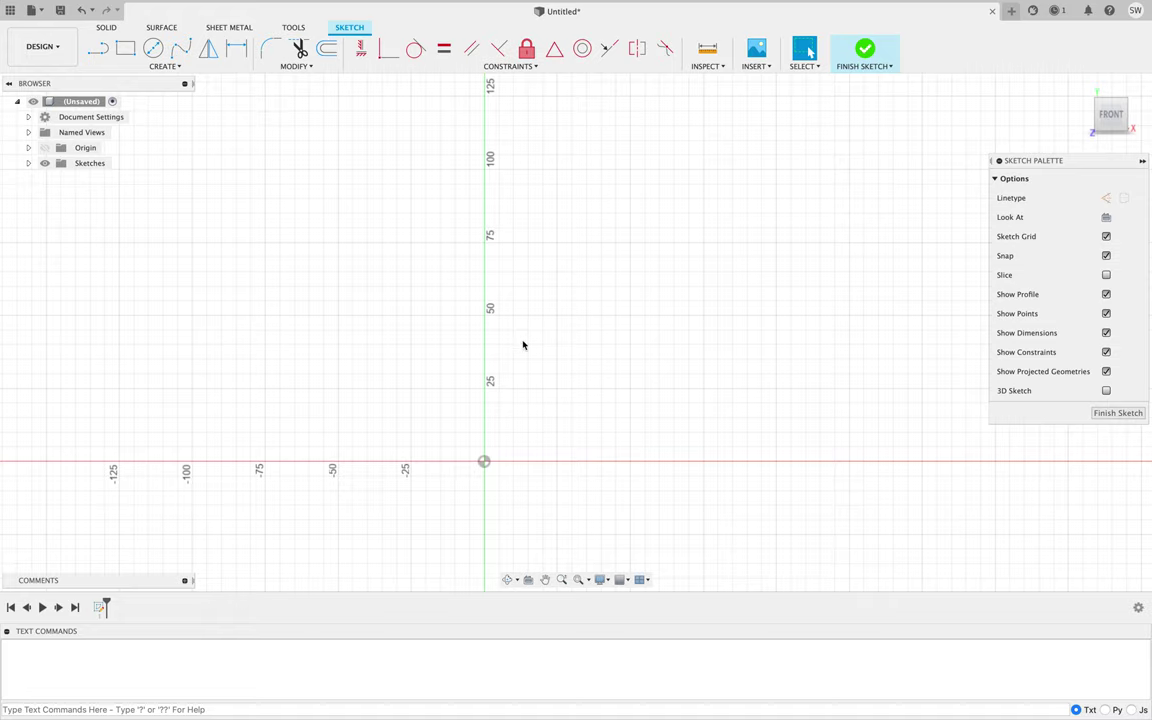
- Draw an 80 mm line at 90° straight up from the origin
left_click(156, 68)
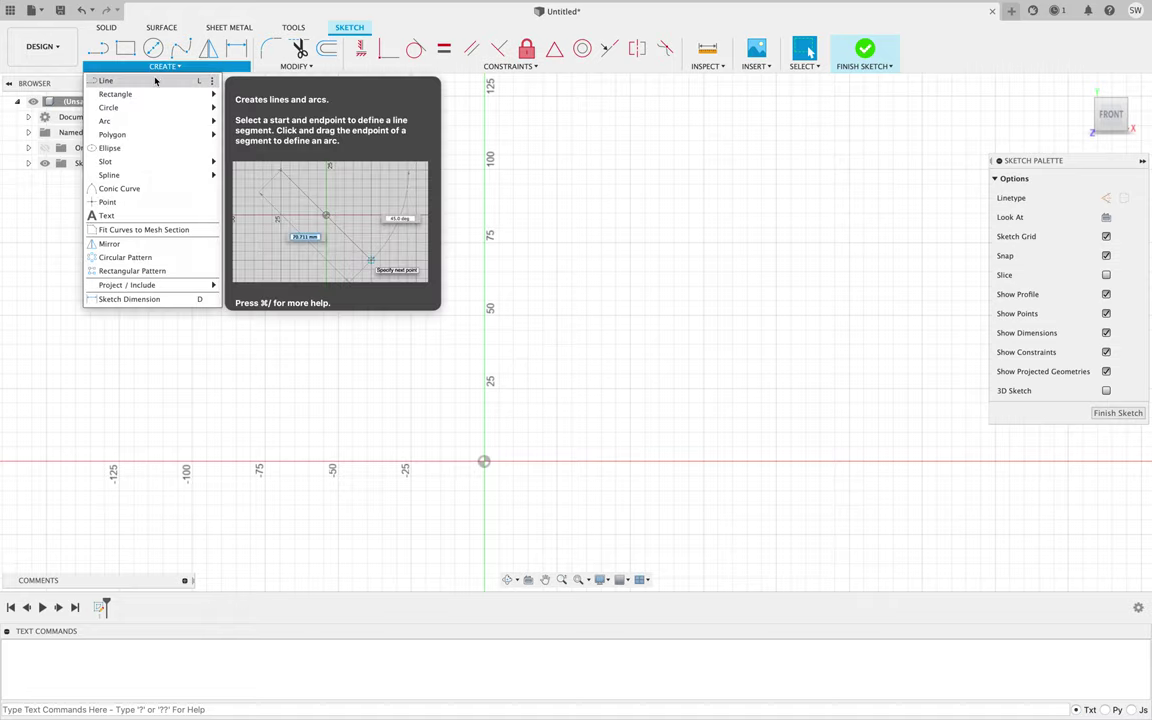
left_click(156, 81)
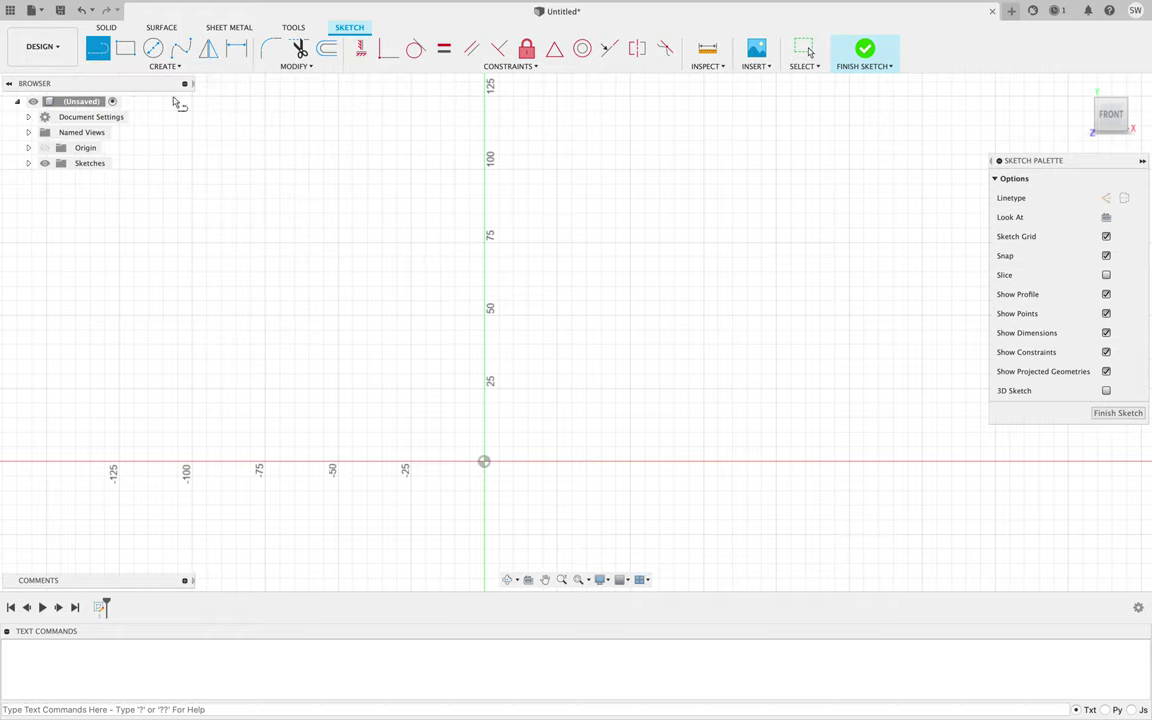
left_click(483, 461)
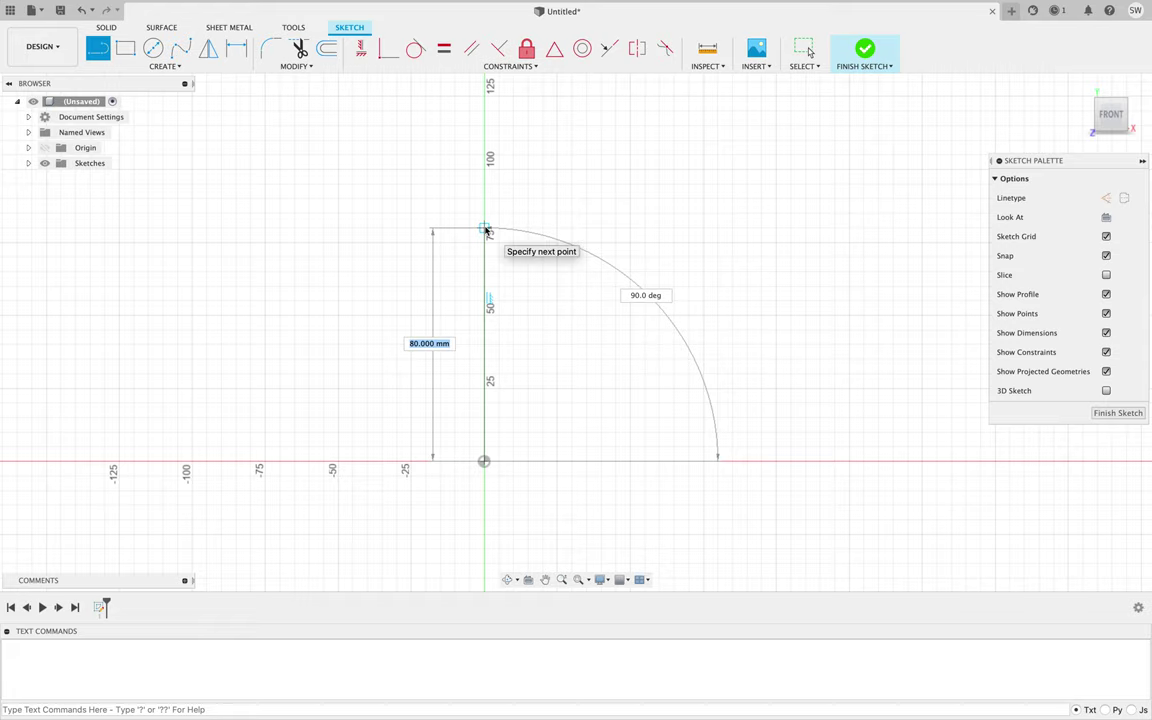
key("Tab")
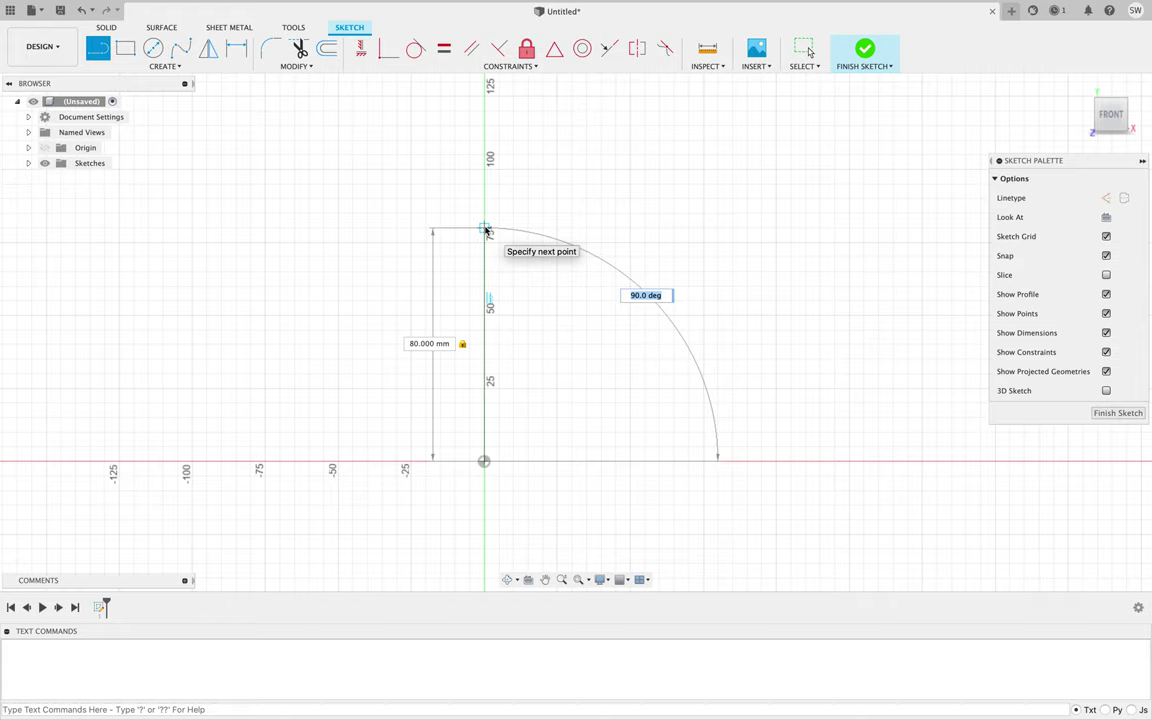
key("Tab")
key("Return")
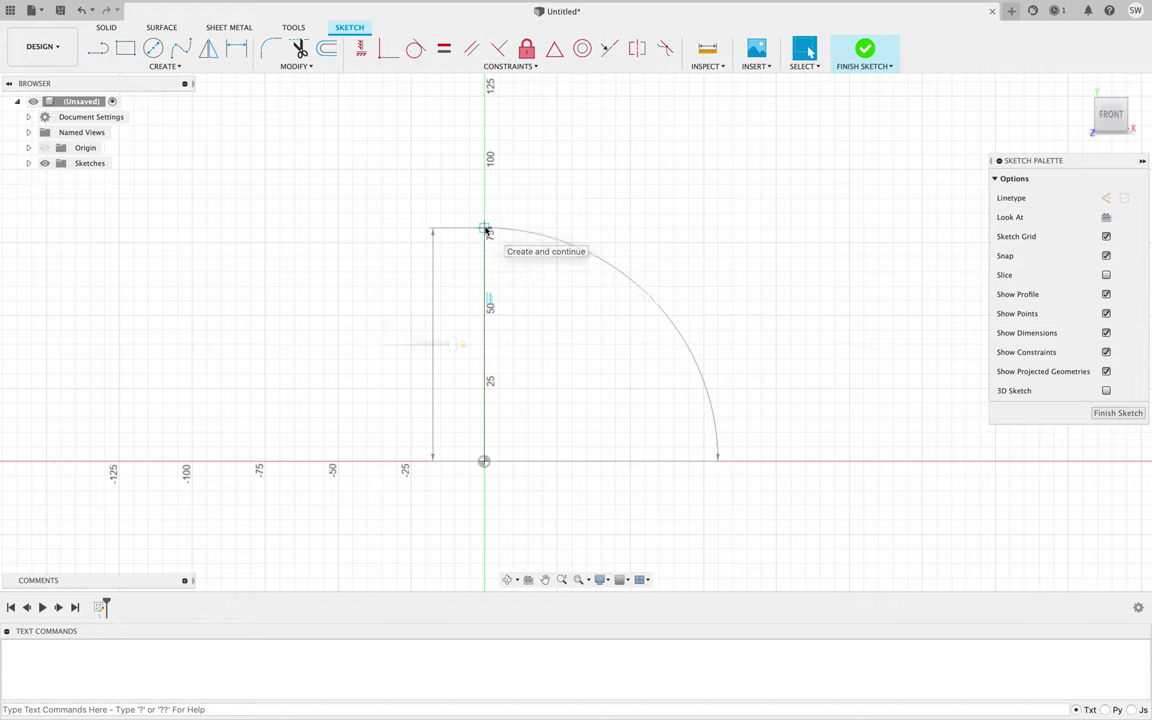
key("Escape")
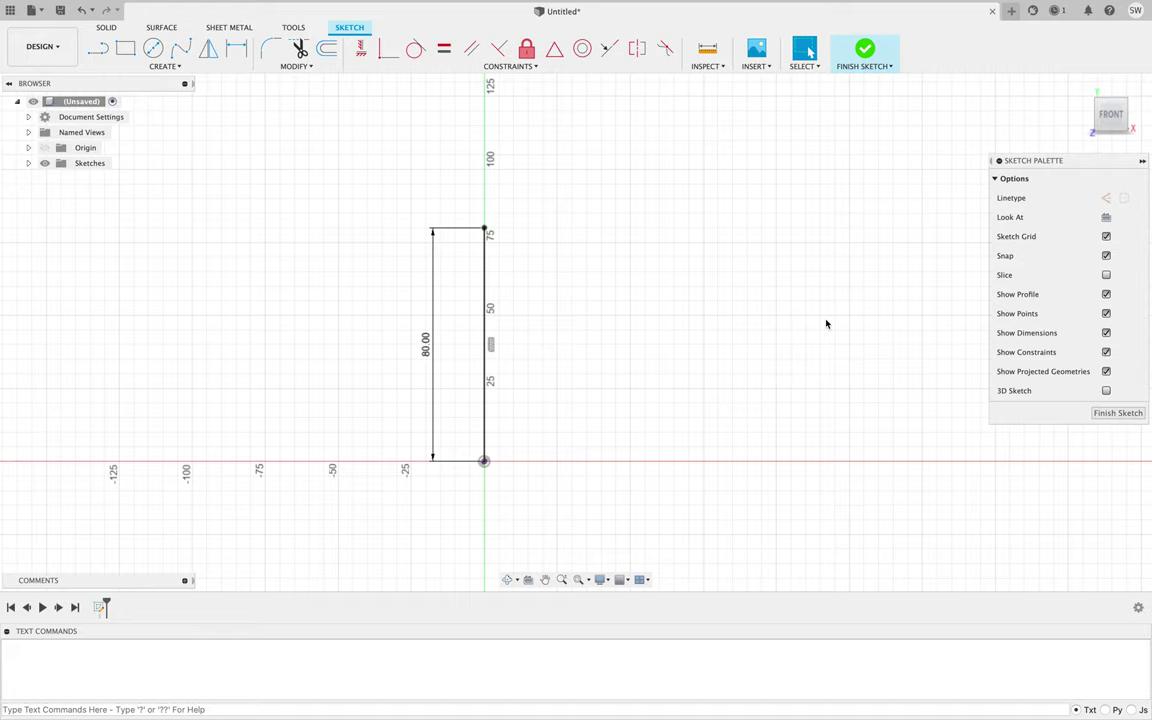
key("l")
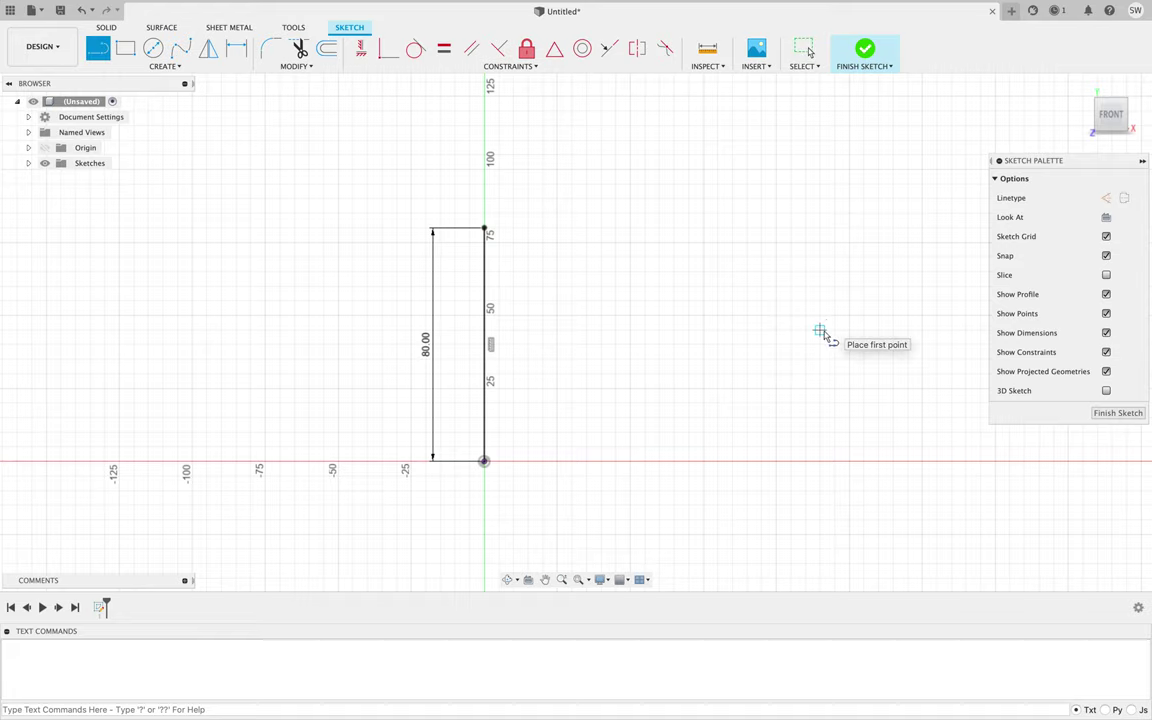
- Draw a 25 mm base line right from the origin and a 30 mm line right from the vertical line's top
left_click(483, 462)
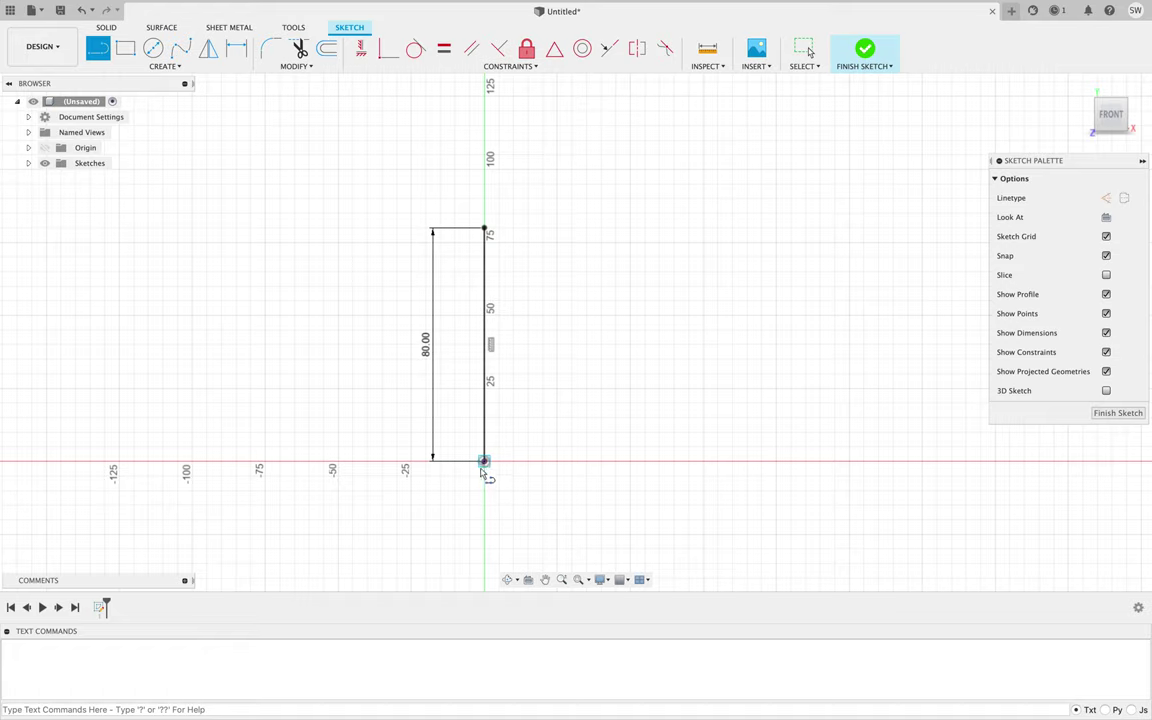
left_click(557, 466)
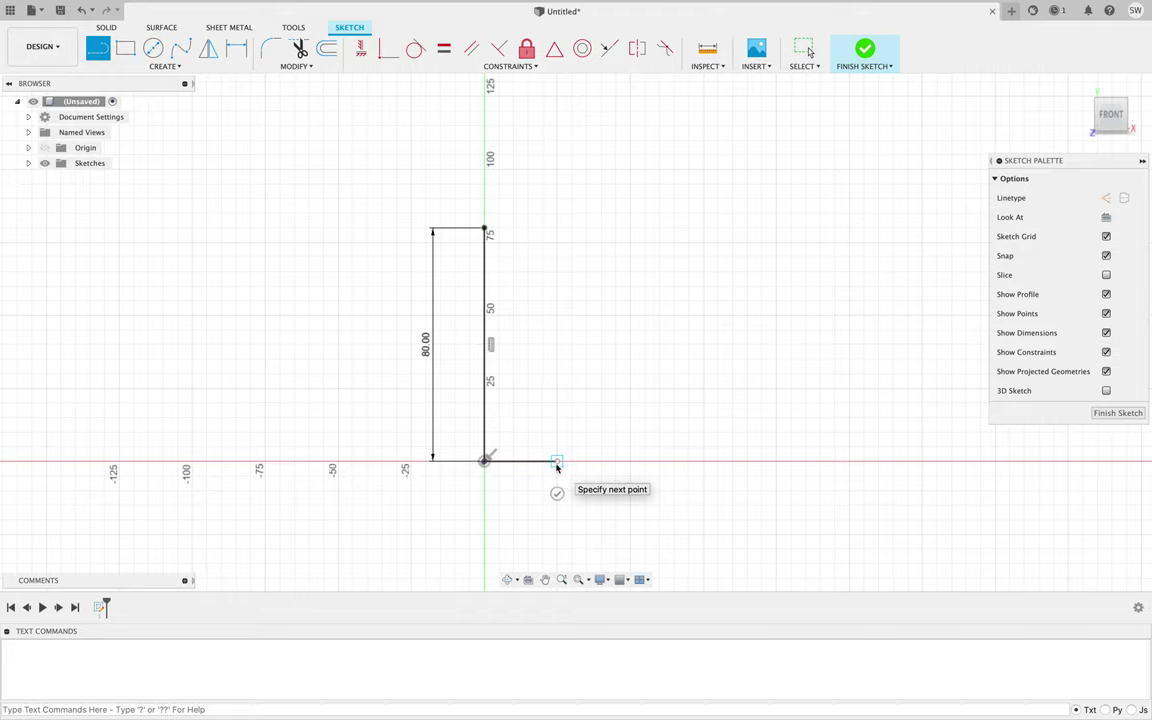
key("Escape")
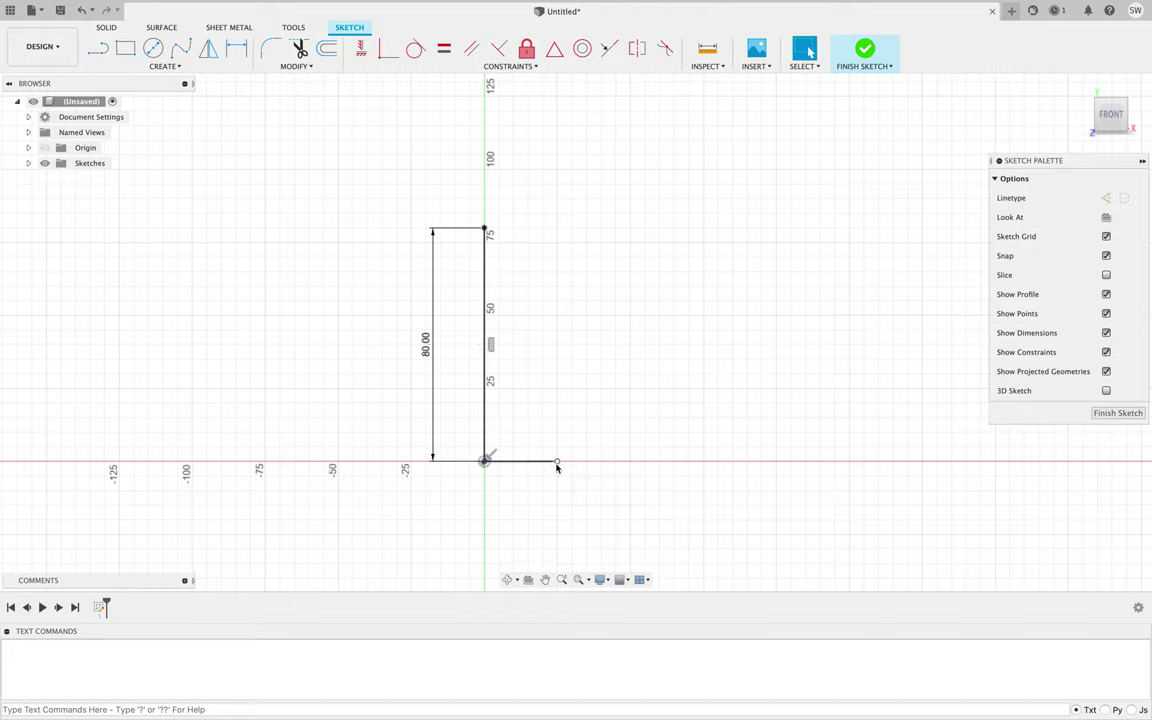
key("l")
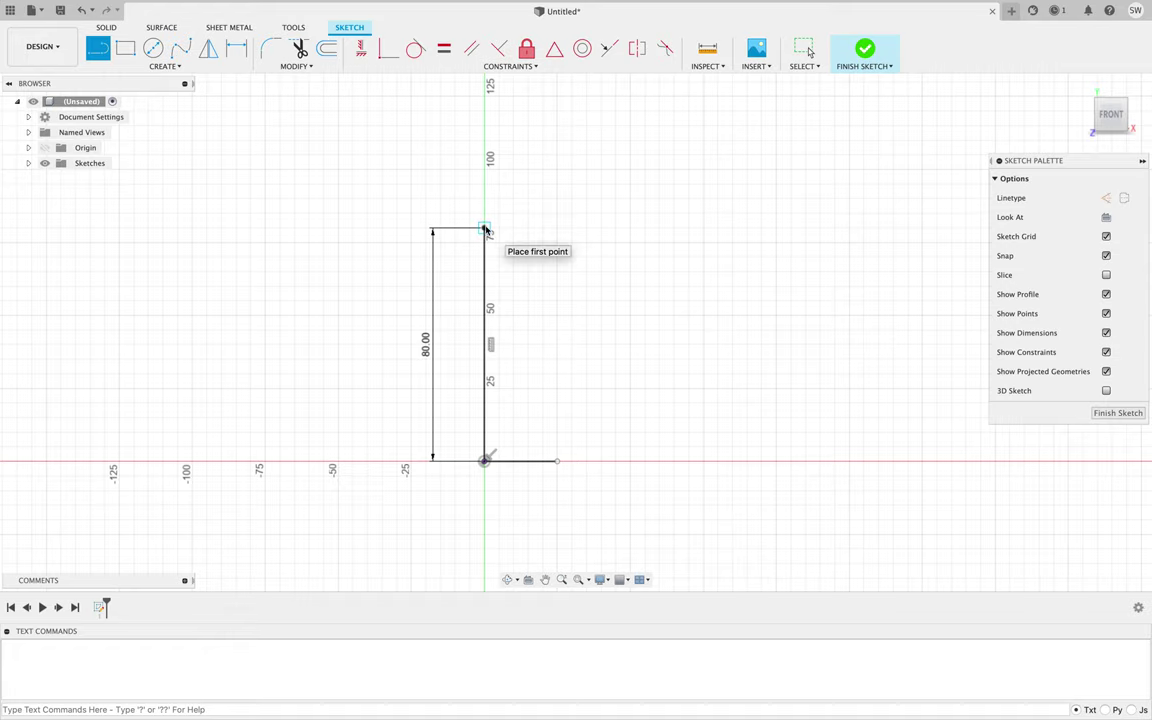
left_click(485, 230)
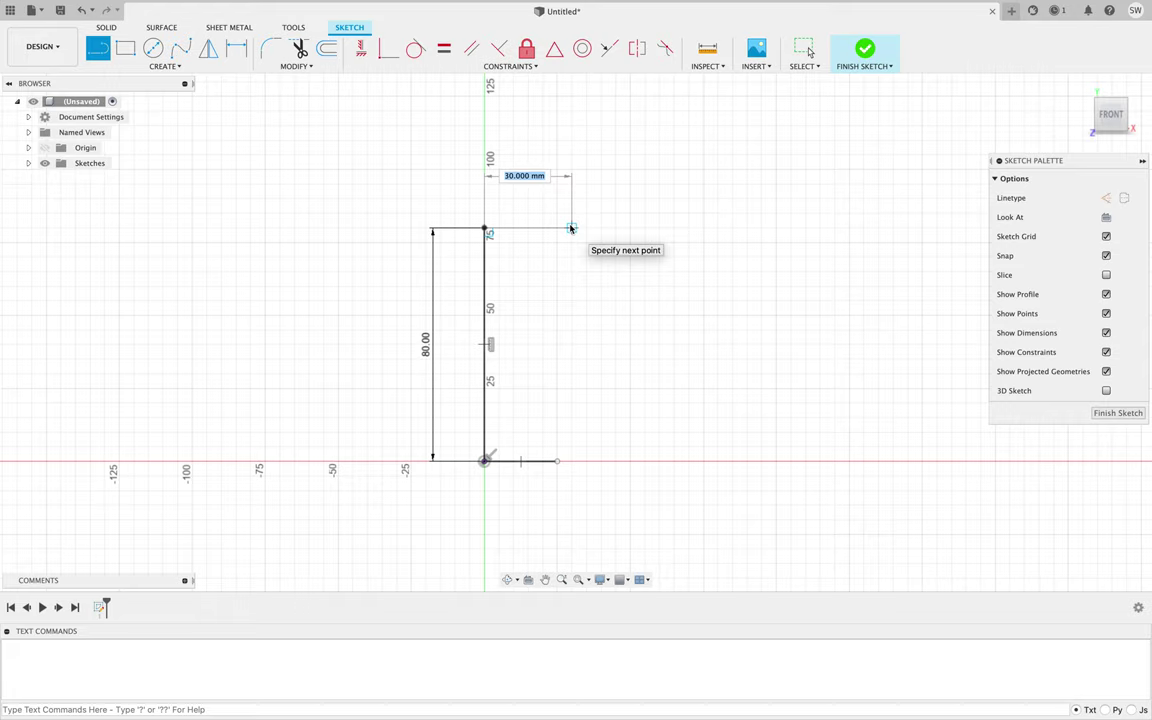
left_click(571, 228)
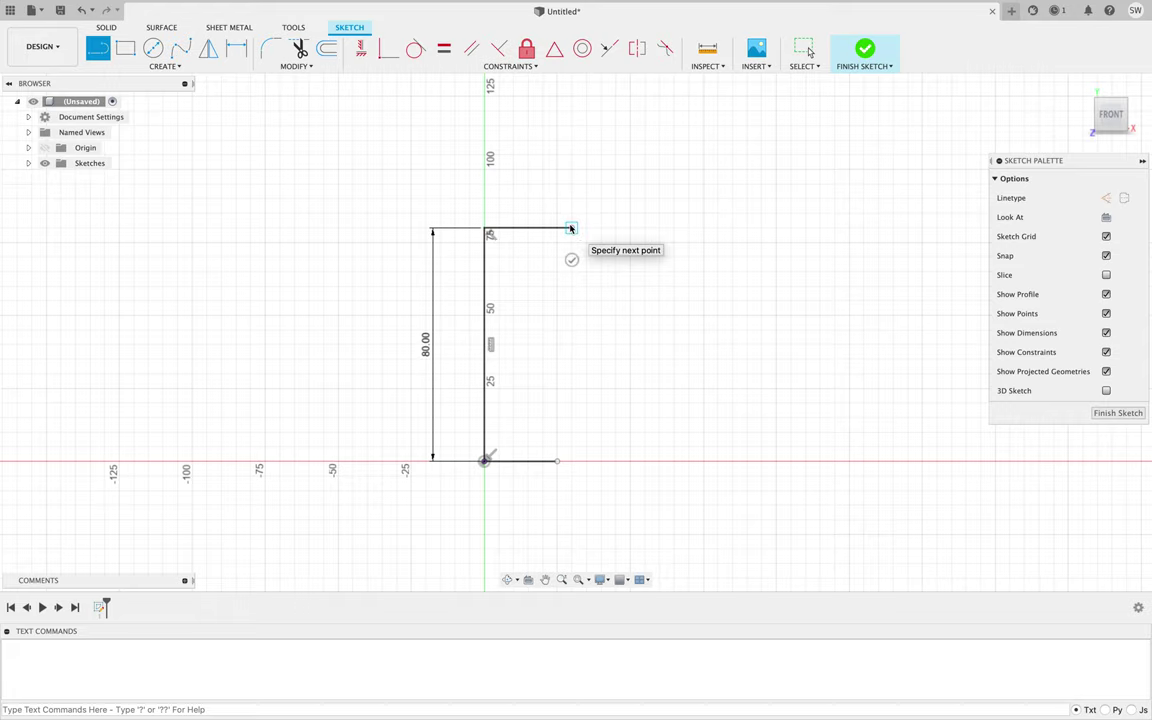
key("Escape")
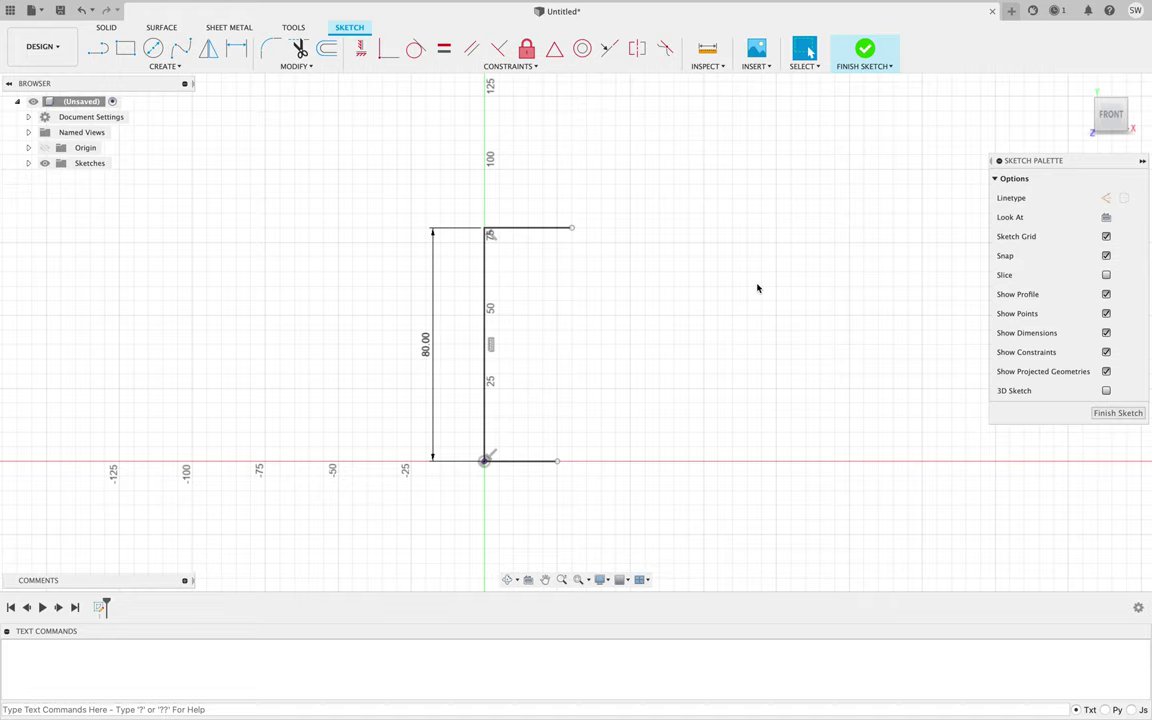
key("l")
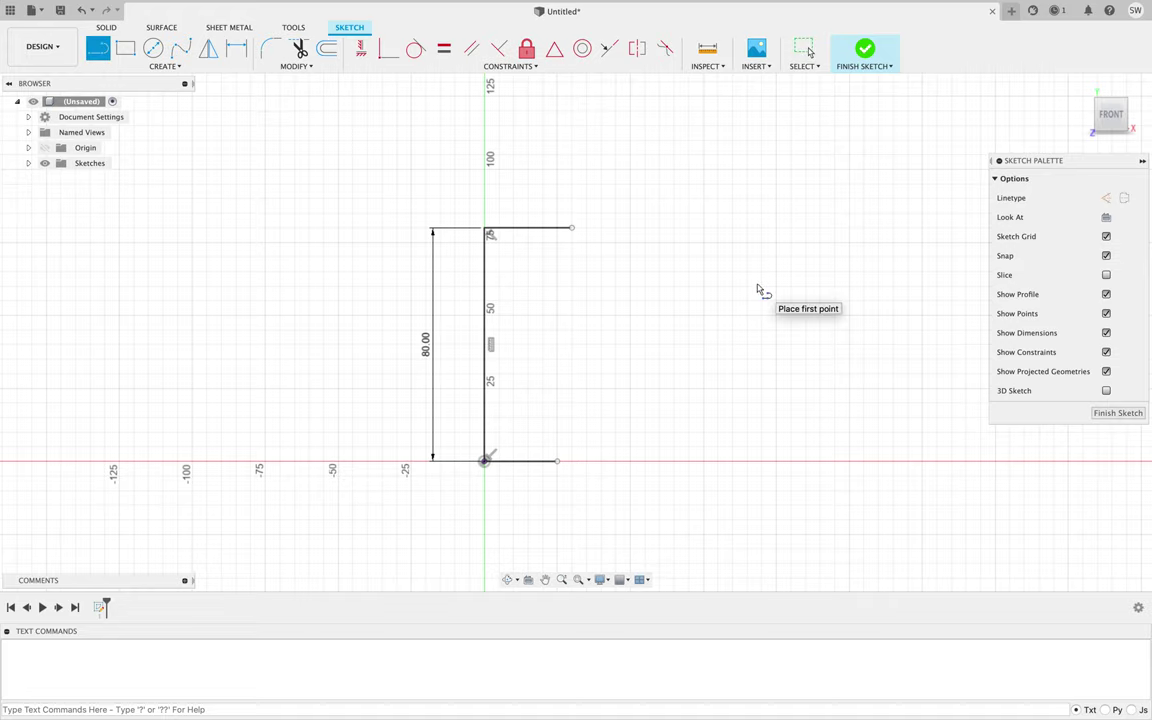
- Draw a slanted line from the top line's right end to the base line's end, closing the profile
left_click(571, 228)
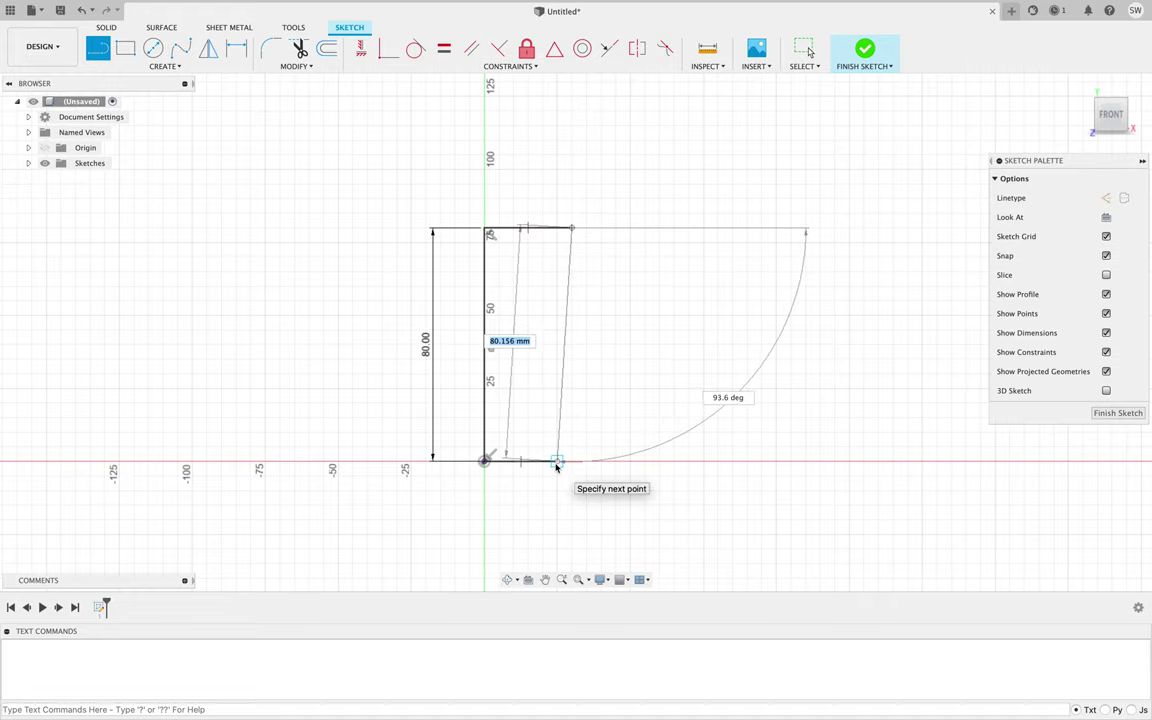
left_click(557, 464)
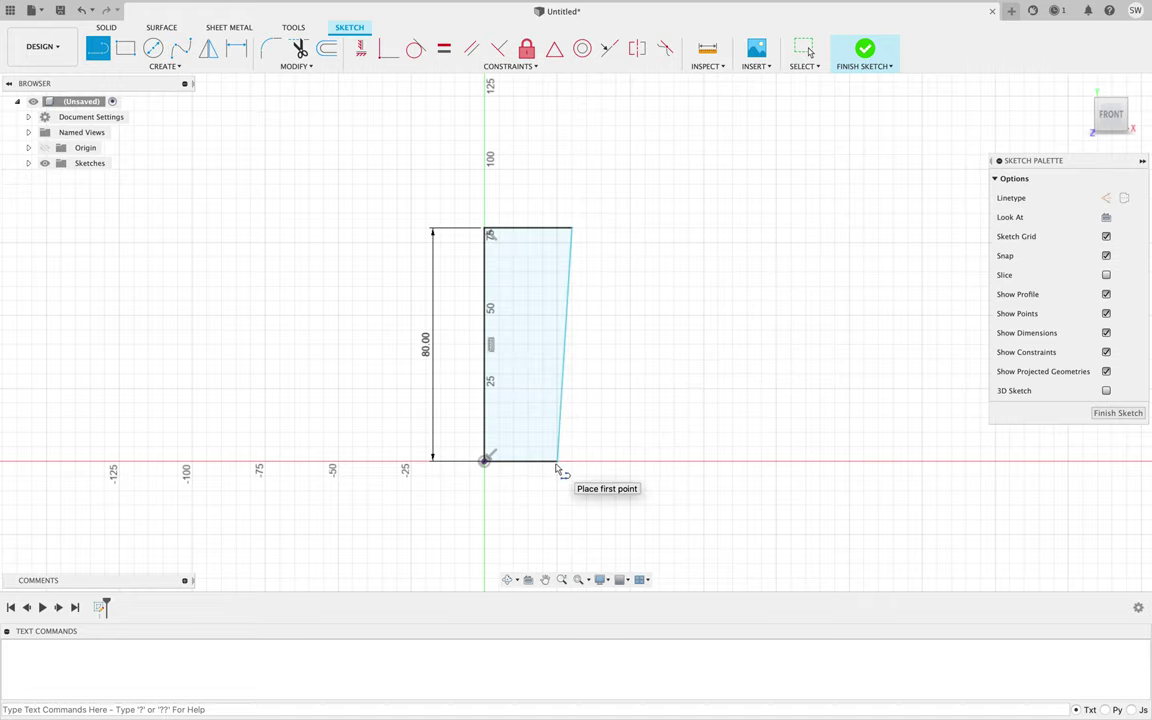
key("Escape")
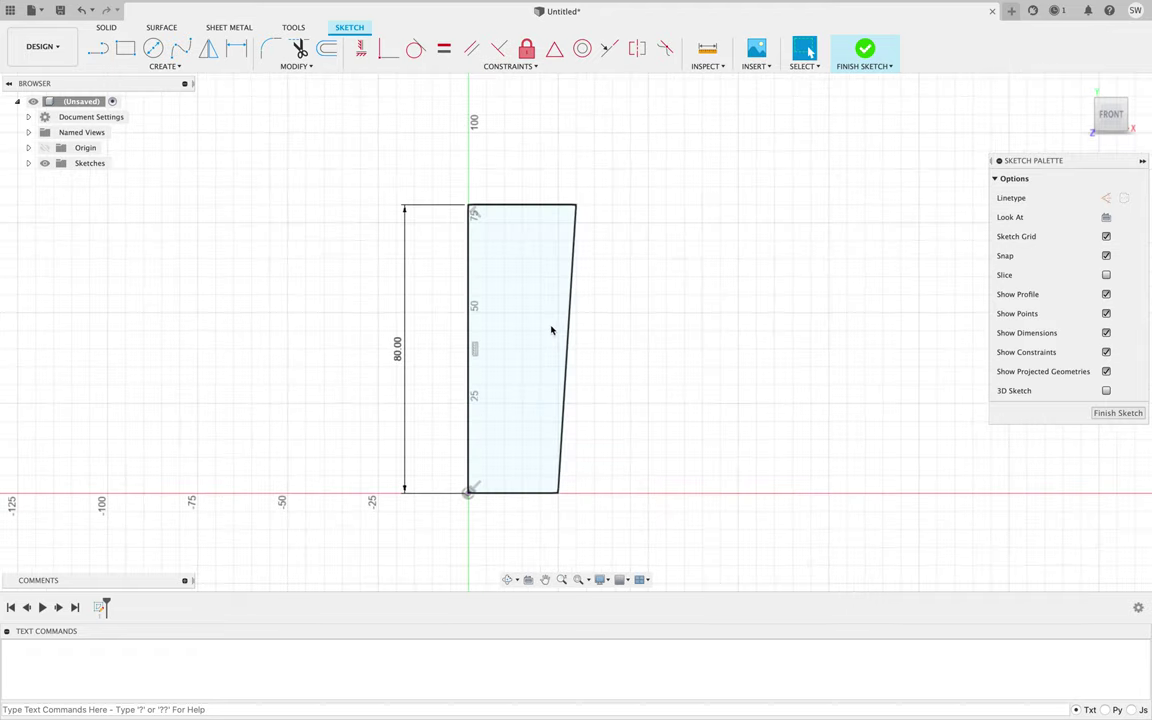
- Collapse the Text Commands panel and finish the sketch
scroll(550, 329, "up", 2)
left_click(4, 631)
middle_click_drag(536, 343, 563, 343)
left_click(616, 342)
scroll(630, 330, "up", 1)
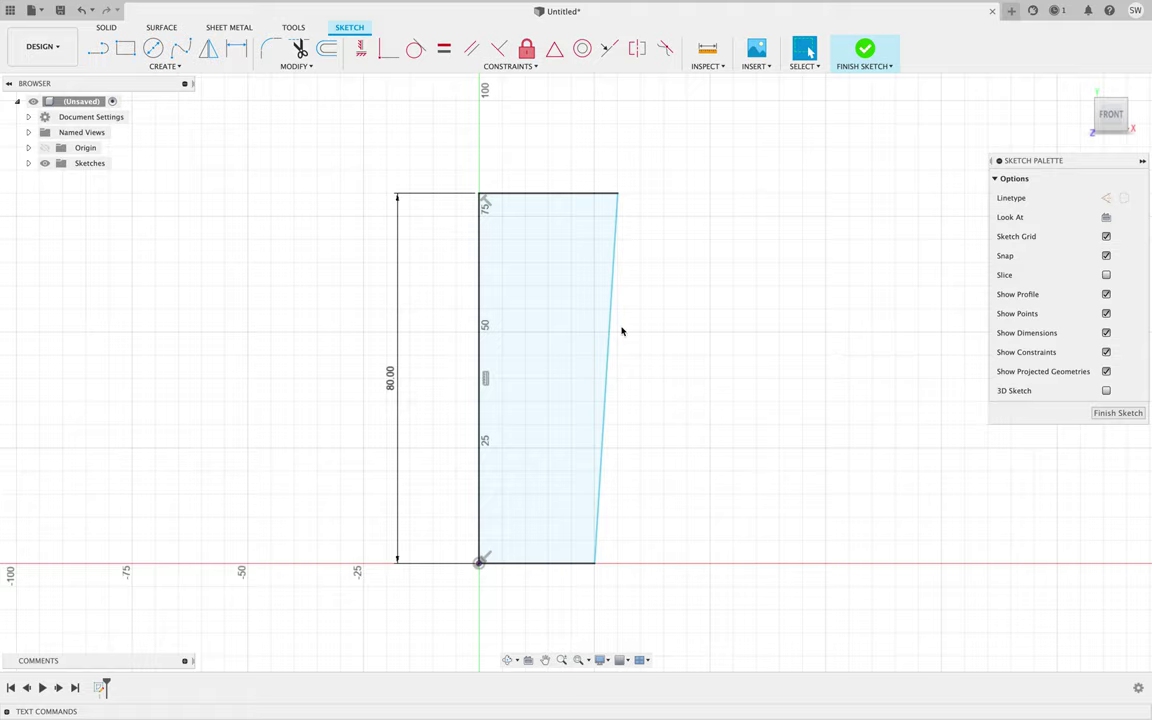
left_click(865, 49)
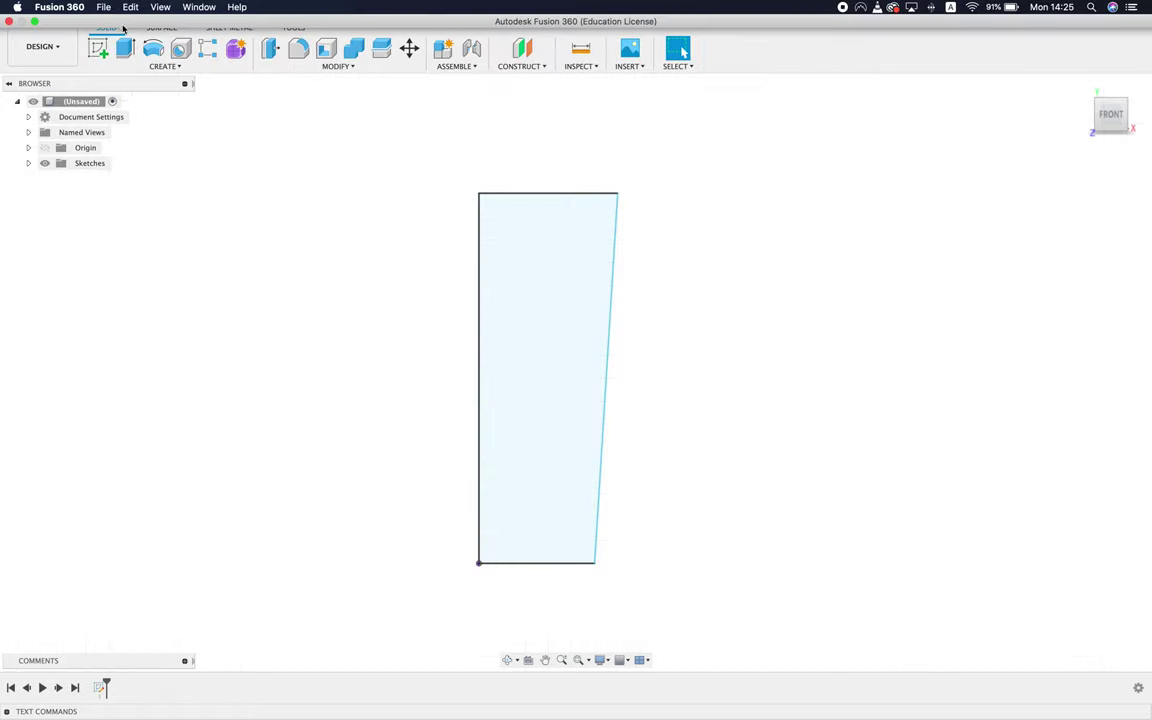
- Revolve the profile 360° around its left vertical edge into a solid cup
left_click(180, 67)
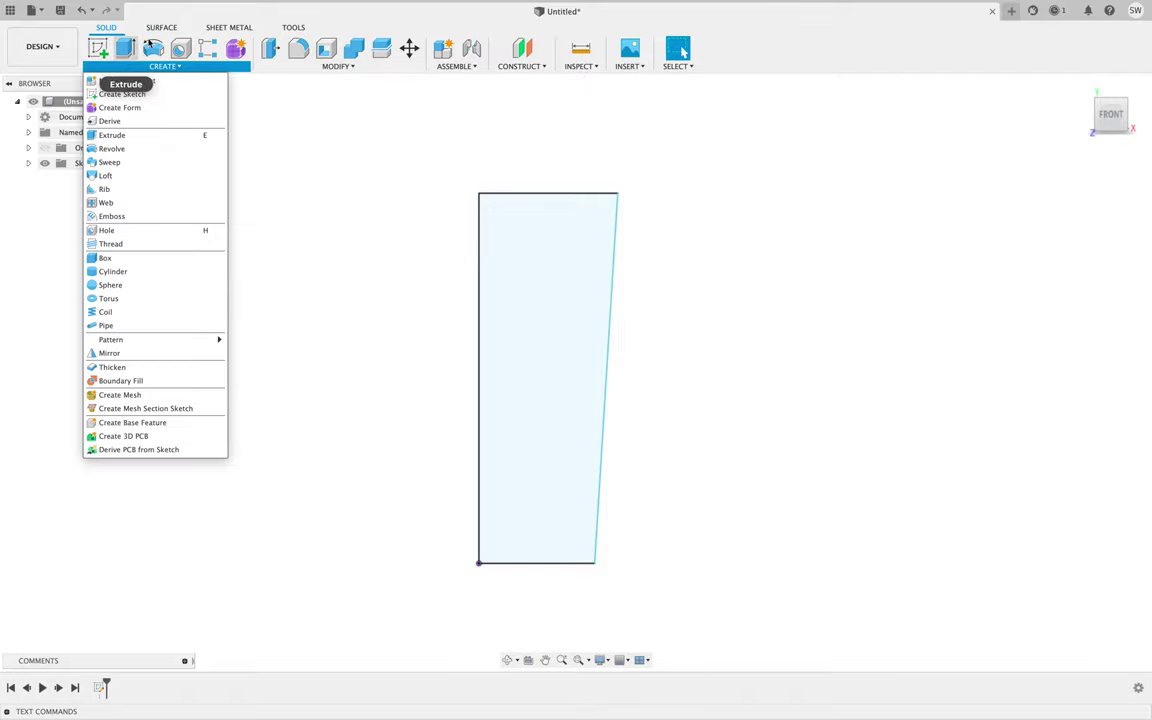
left_click(113, 150)
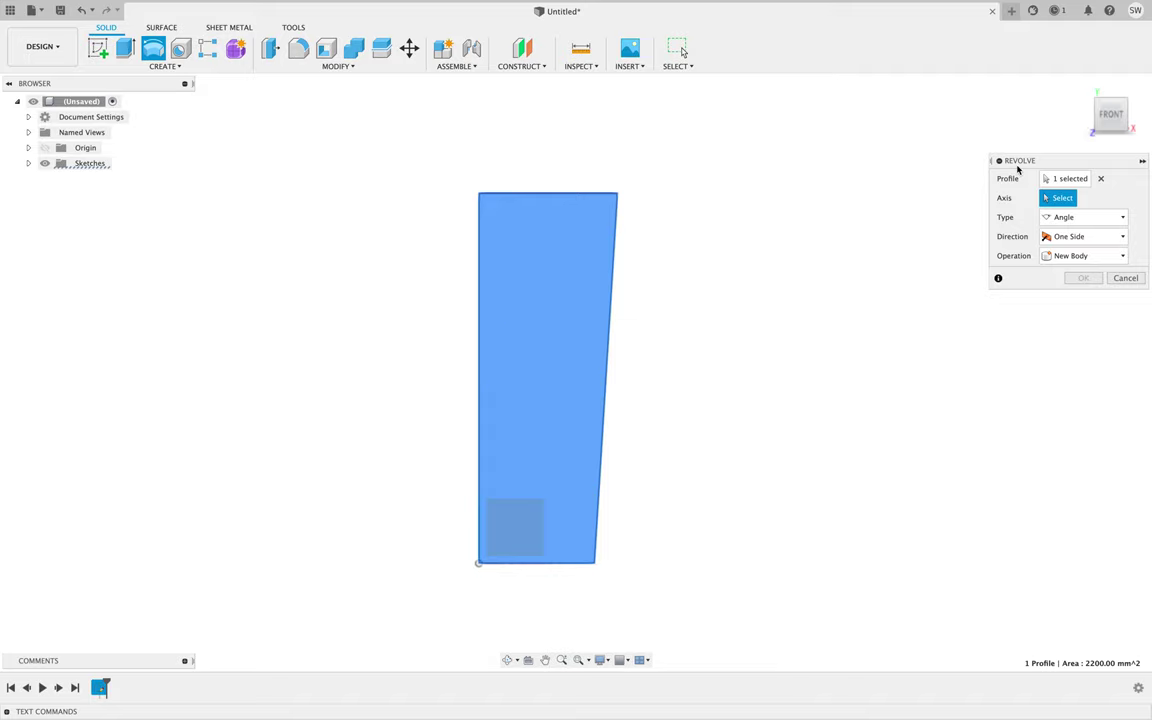
left_click_drag(1022, 167, 906, 174)
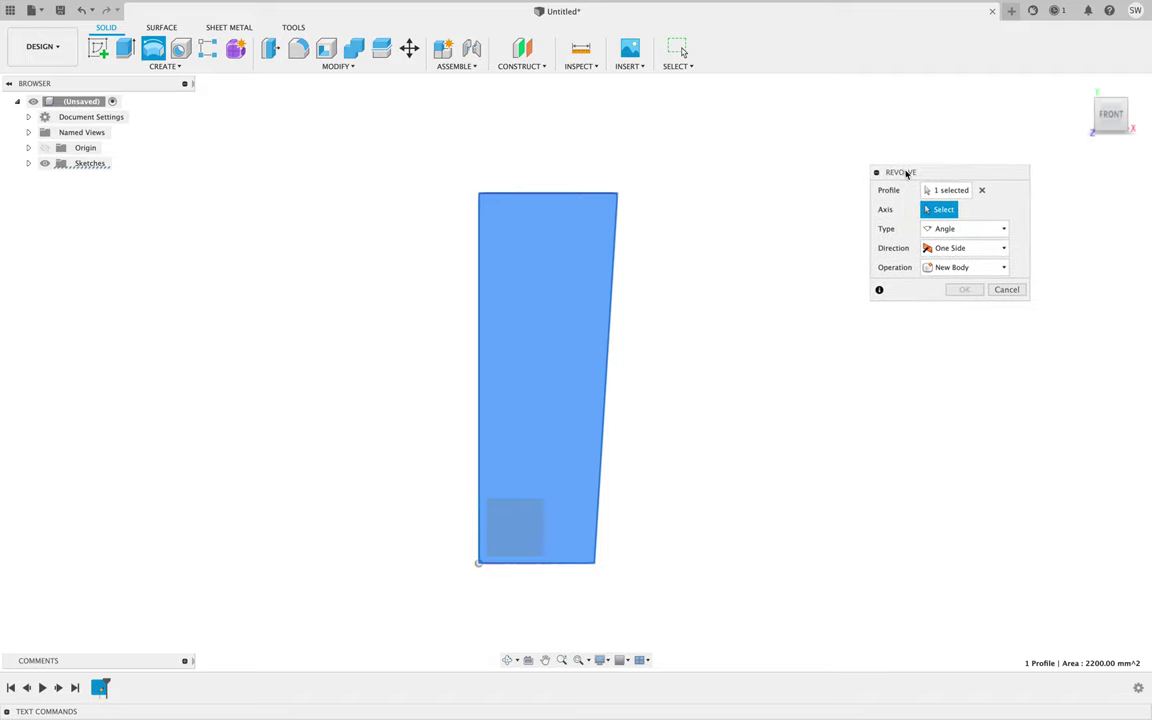
left_click(479, 325)
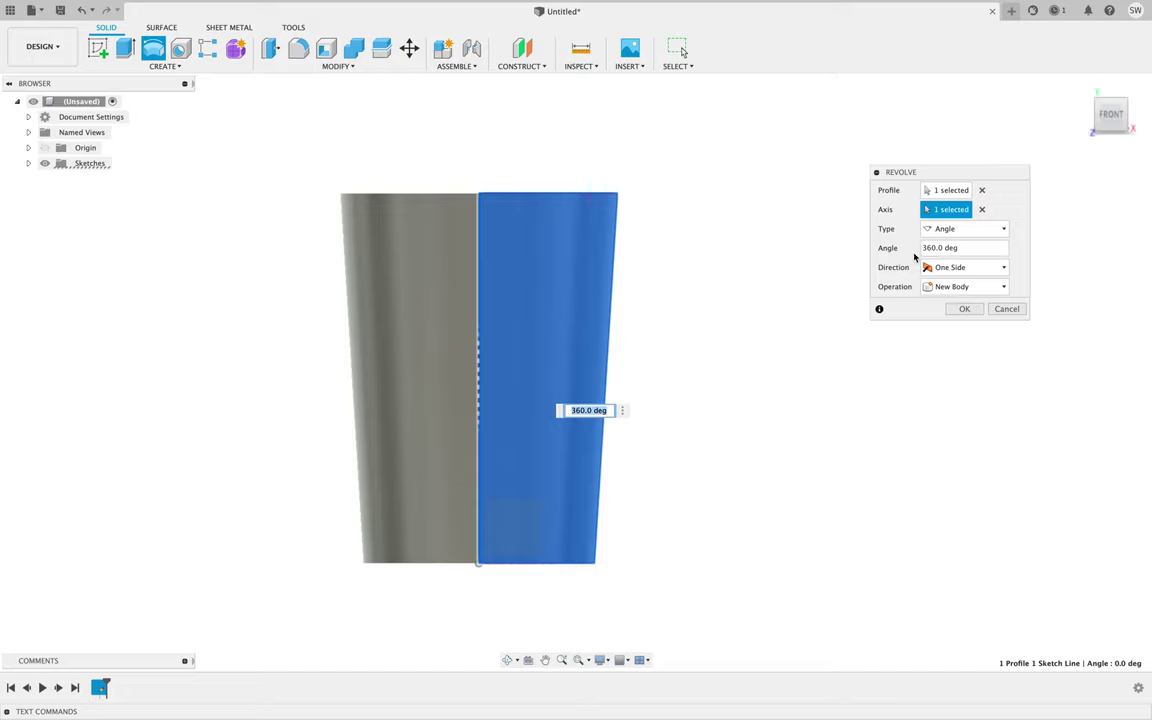
left_click(957, 310)
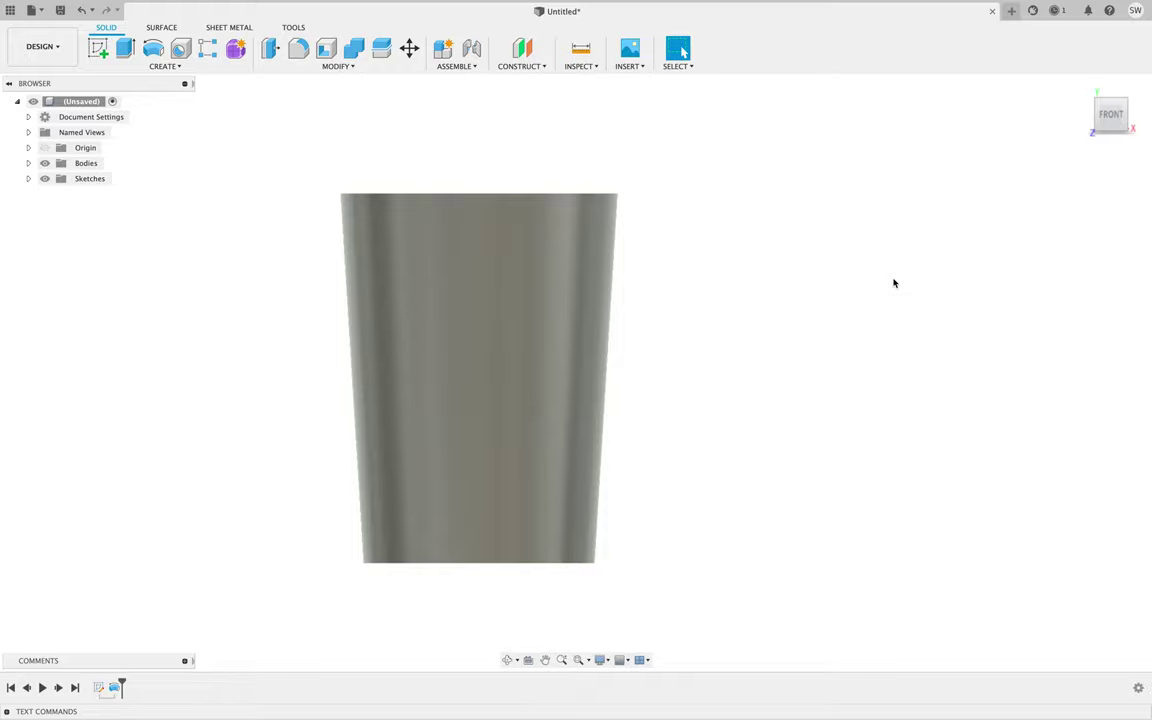
- Orbit to see the cup's top face, then return to the Home 3D view
middle_click_drag(894, 283, 813, 355, "shift")
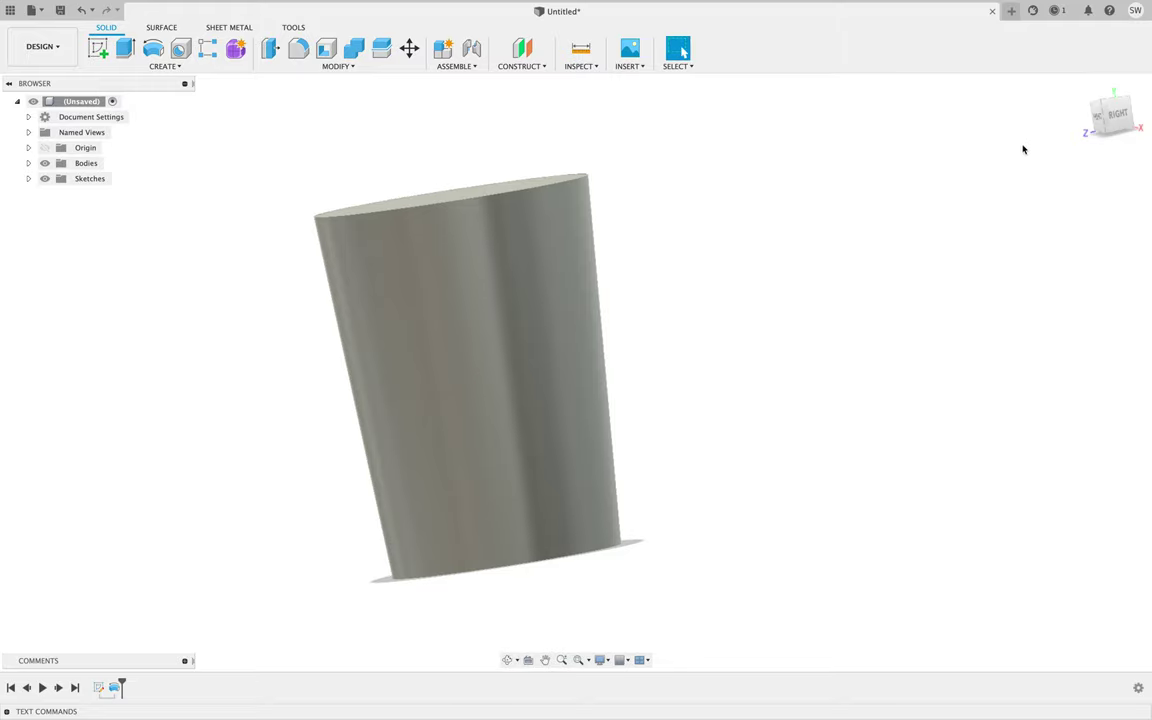
left_click(1082, 87)
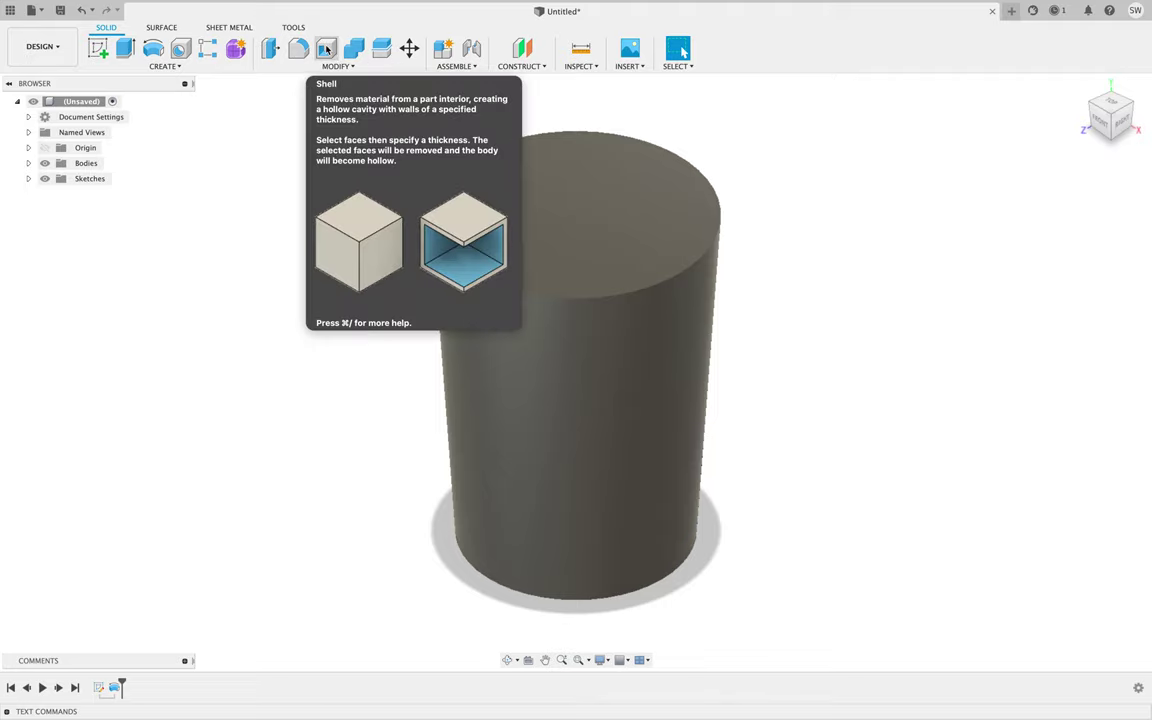
- Shell the body 1 mm inward, removing its top face
left_click(346, 66)
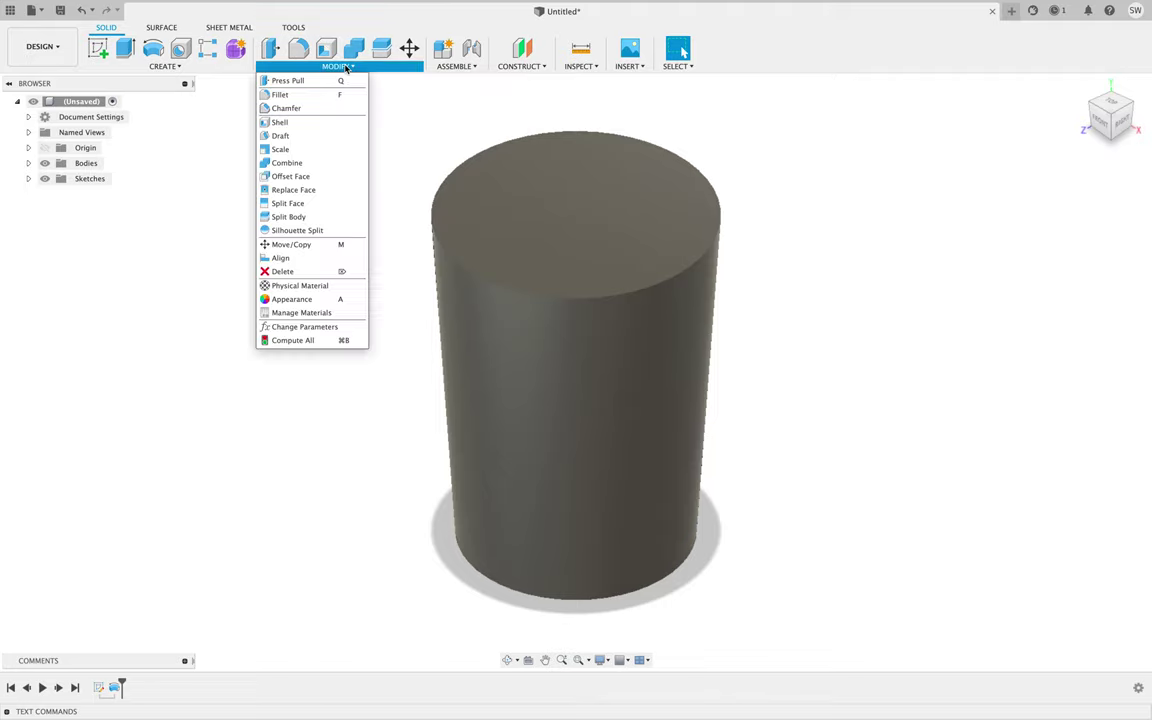
left_click(350, 123)
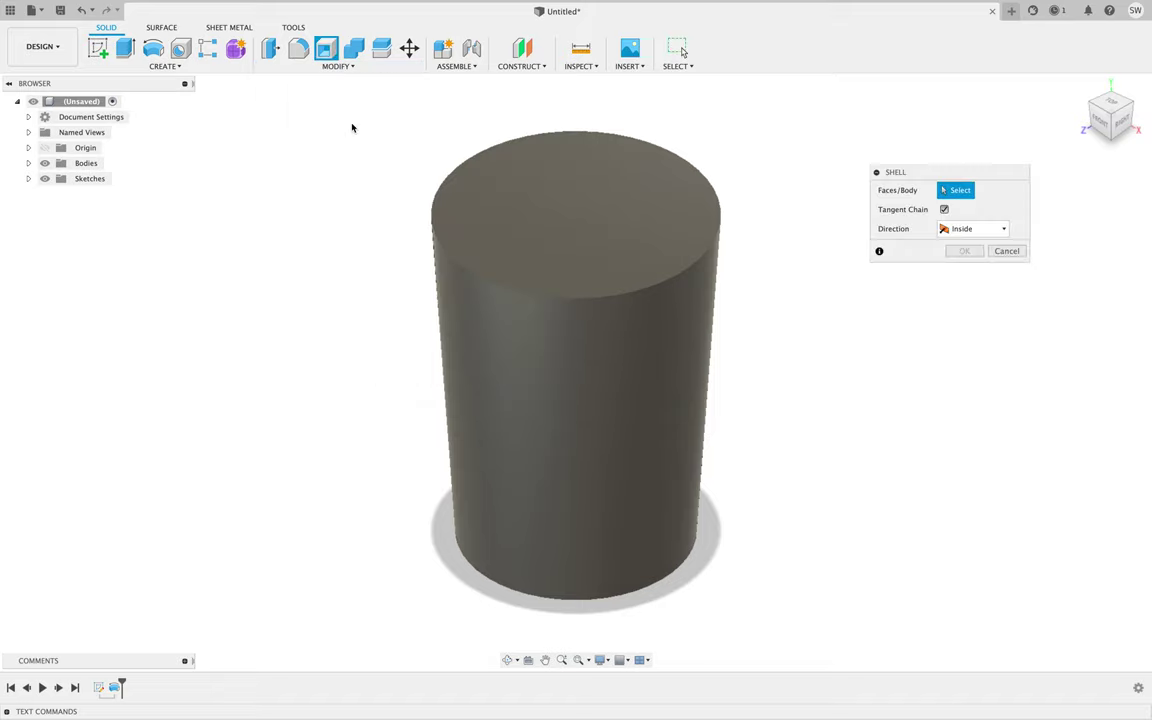
left_click(576, 209)
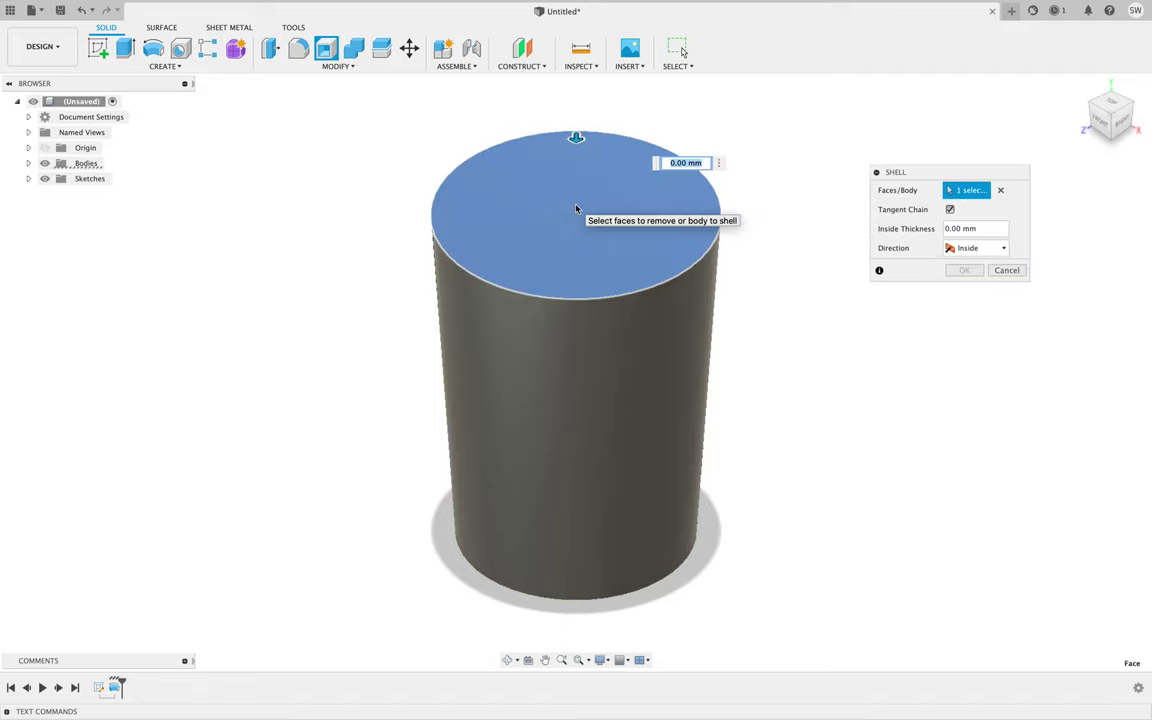
type("1")
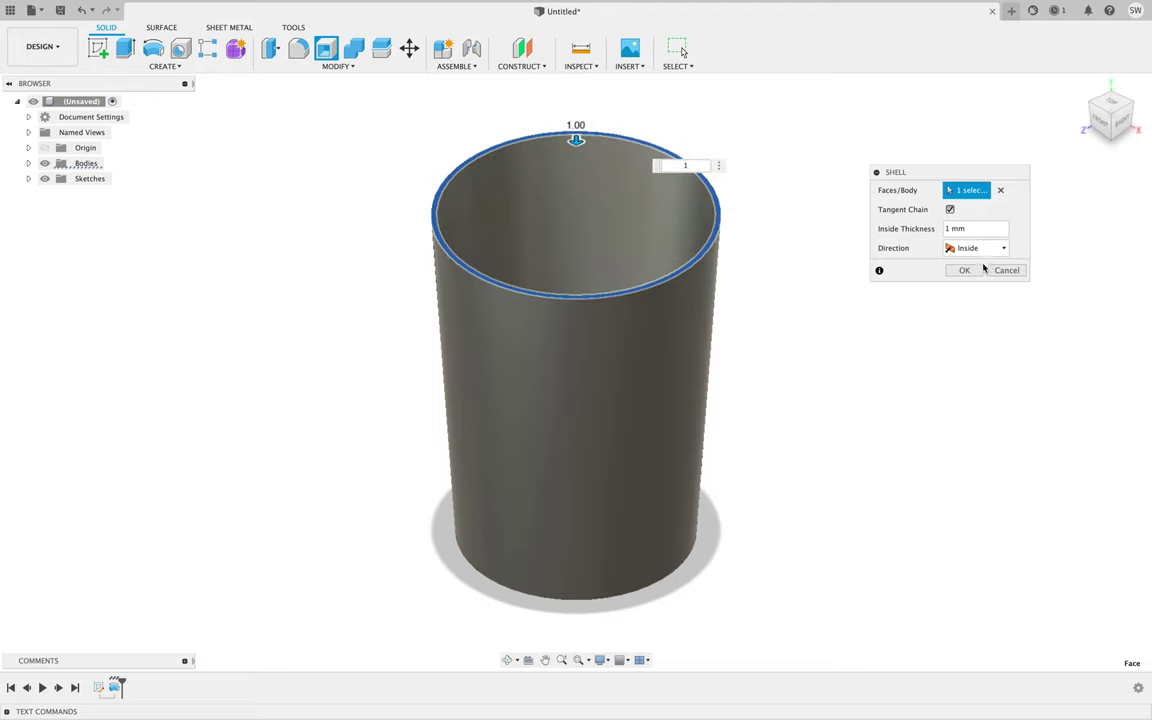
left_click(964, 270)
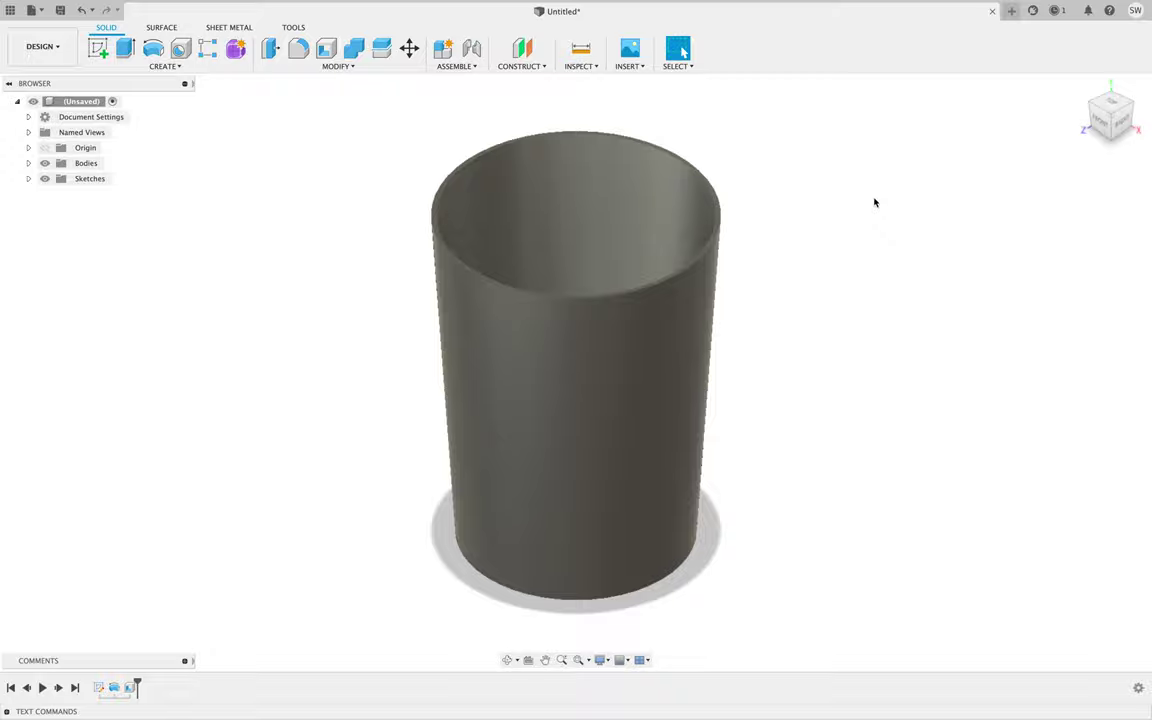
middle_click_drag(874, 200, 840, 233, "shift")
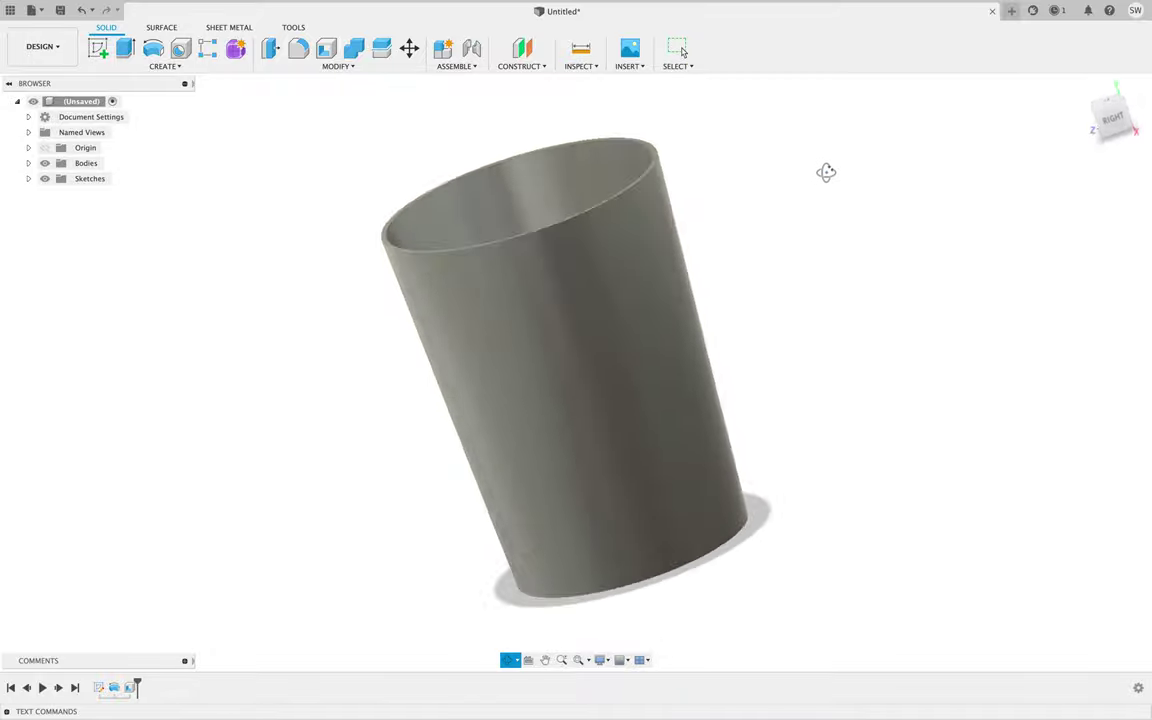
left_click_drag(826, 170, 650, 110)
left_click(678, 48)
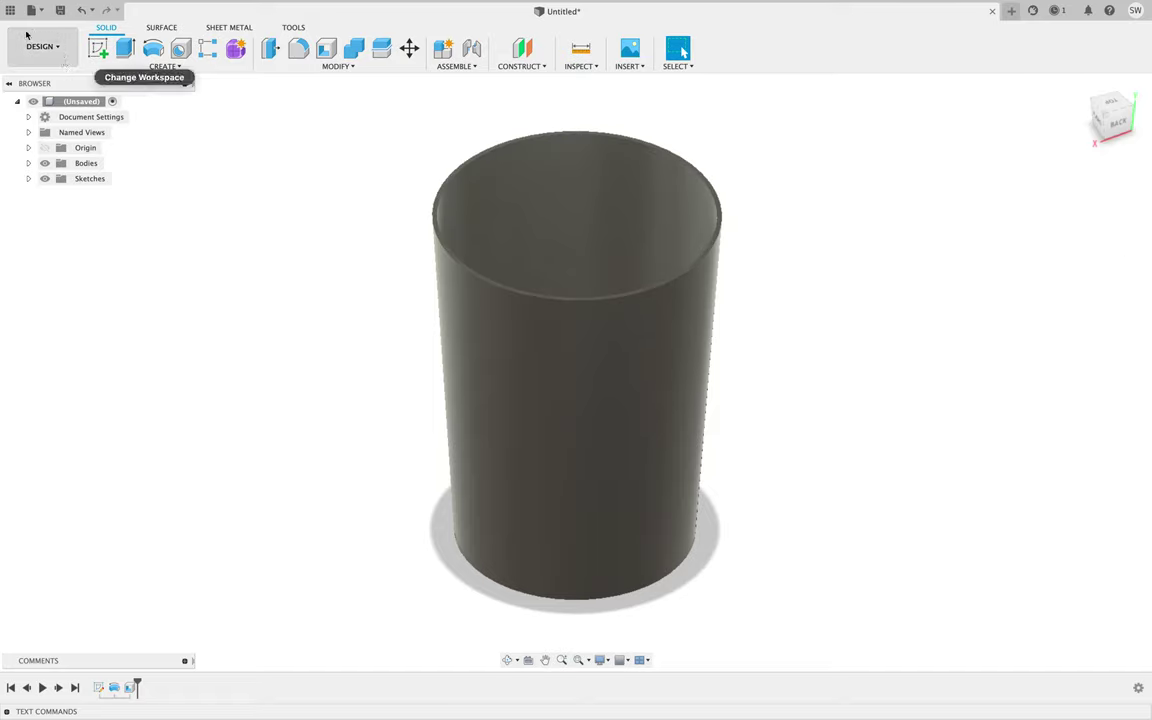
- Switch to the Render workspace and set the scene's environment brightness to 120
left_click(62, 55)
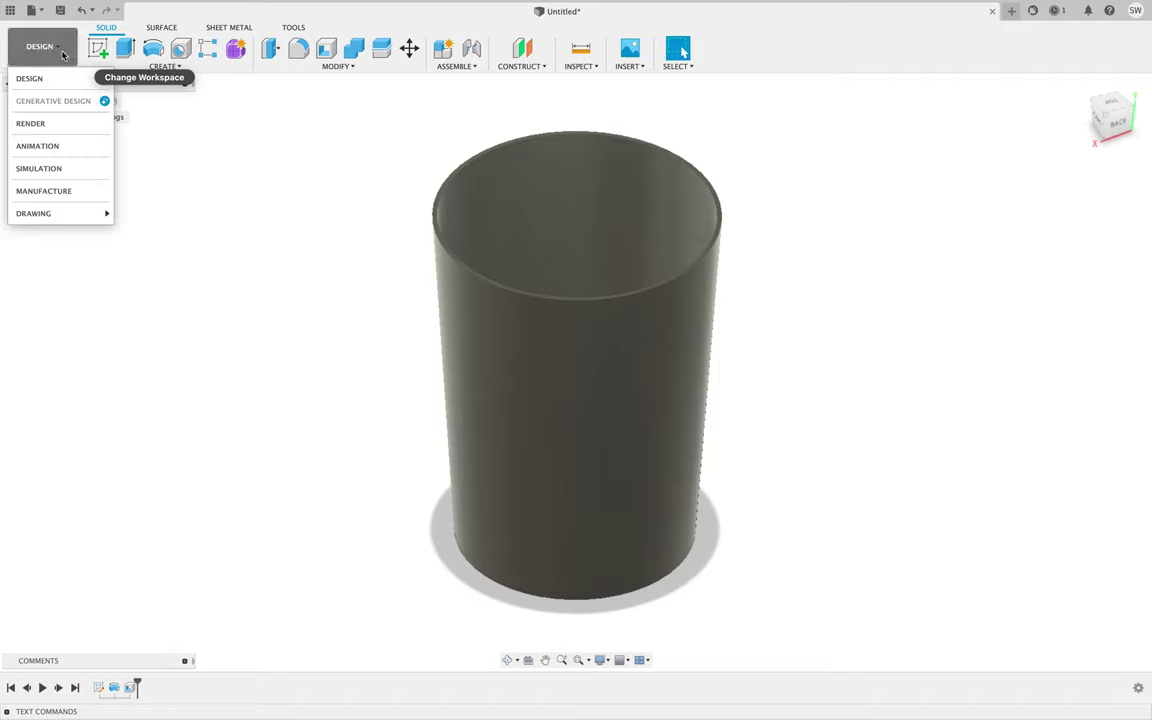
left_click(57, 122)
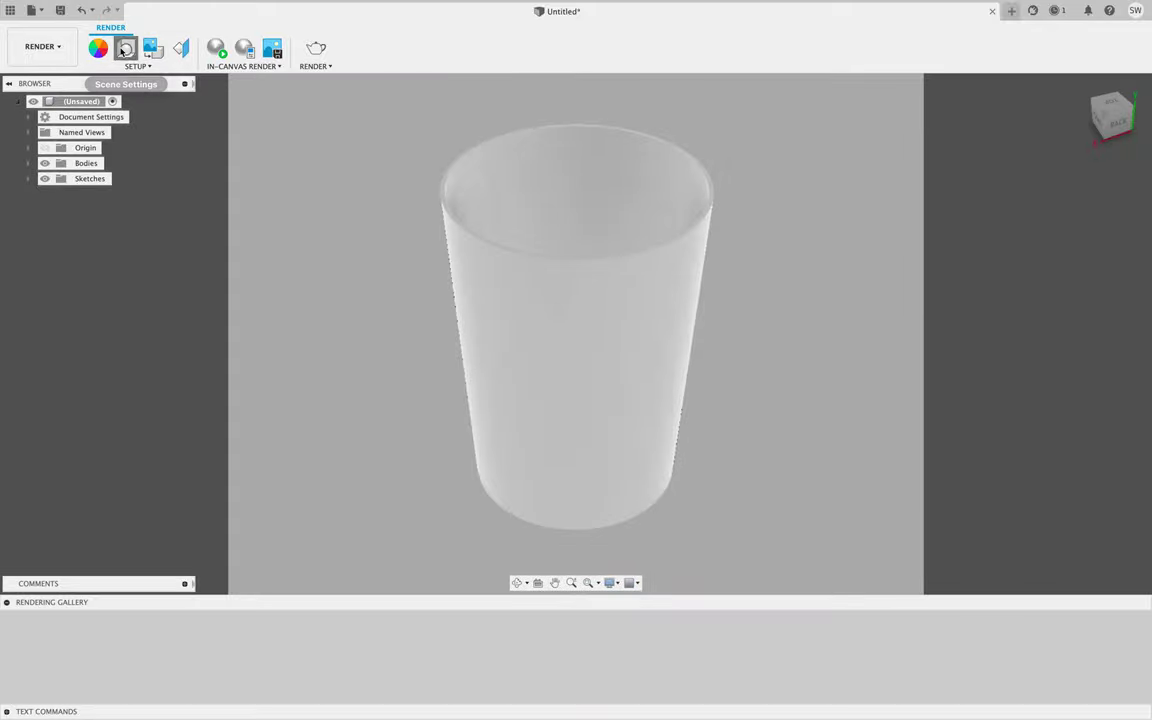
left_click(125, 47)
left_click(1058, 216)
double_click(1058, 216)
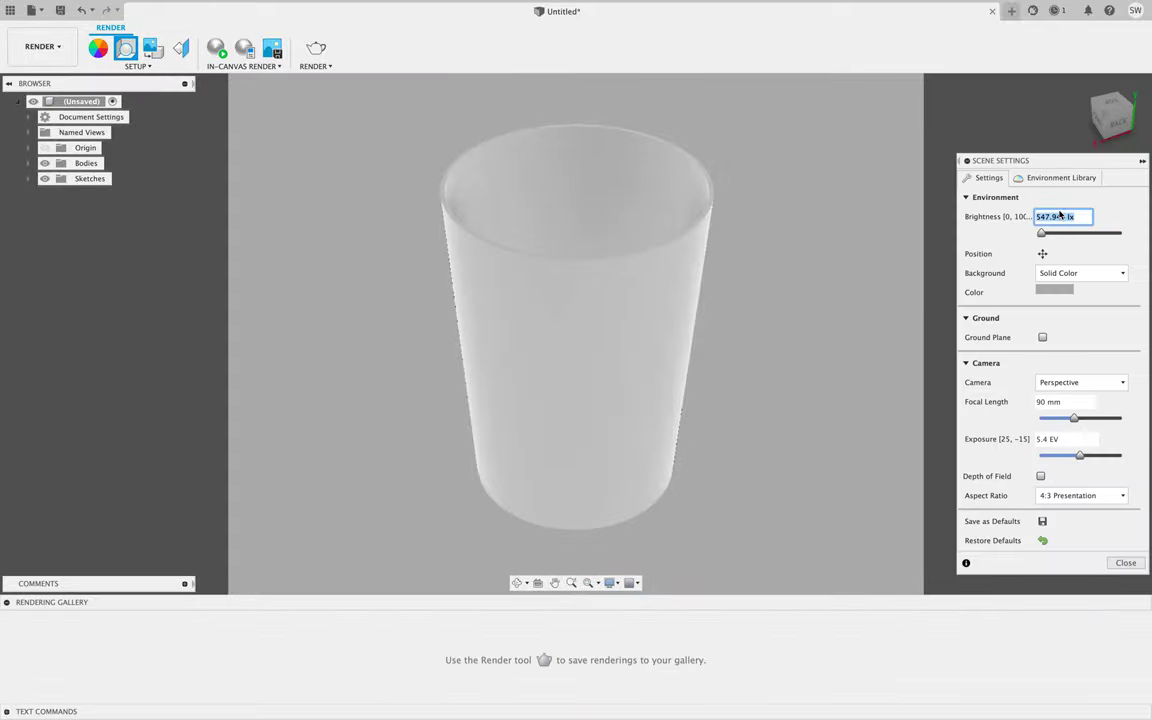
type("120")
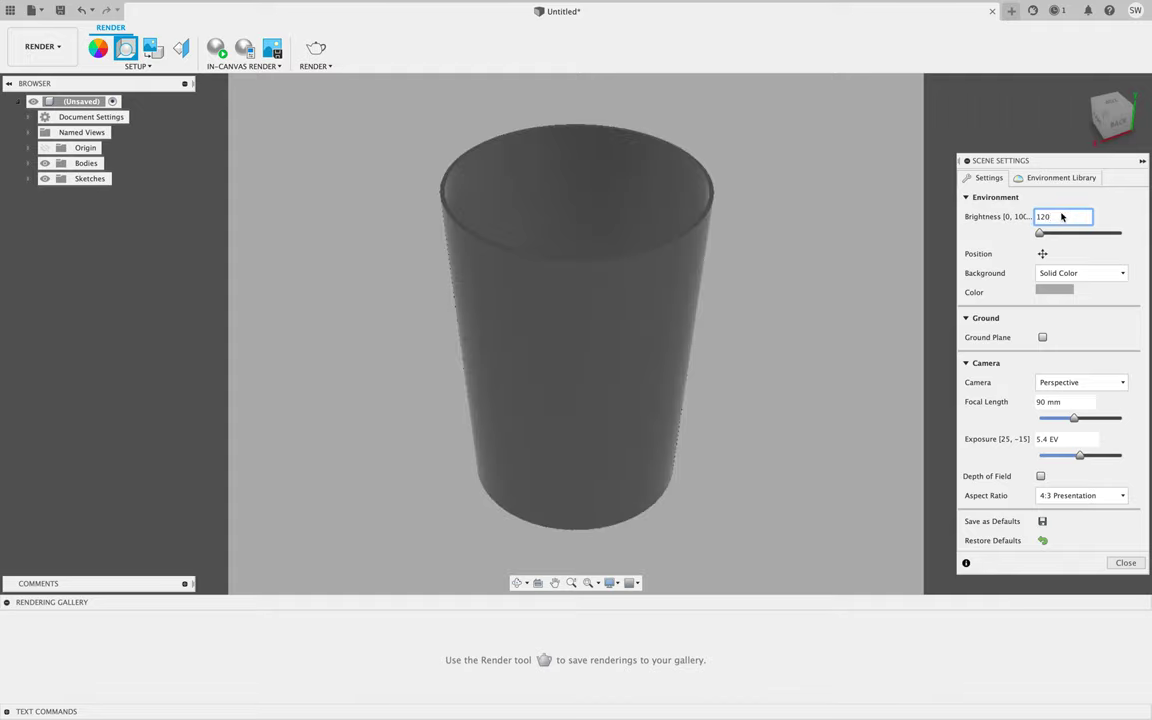
left_click(1125, 562)
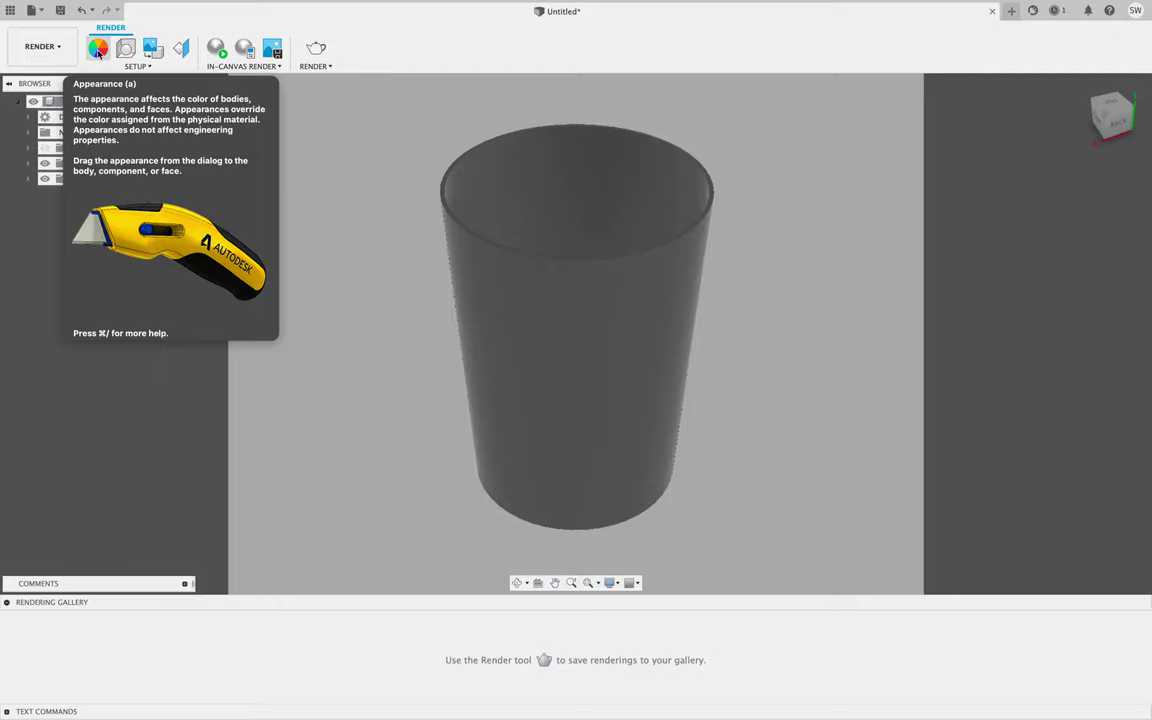
- Apply Glass (Green) from Glass > Smooth to the cup, after trying window and red glass
left_click(98, 50)
scroll(985, 318, "down", 1)
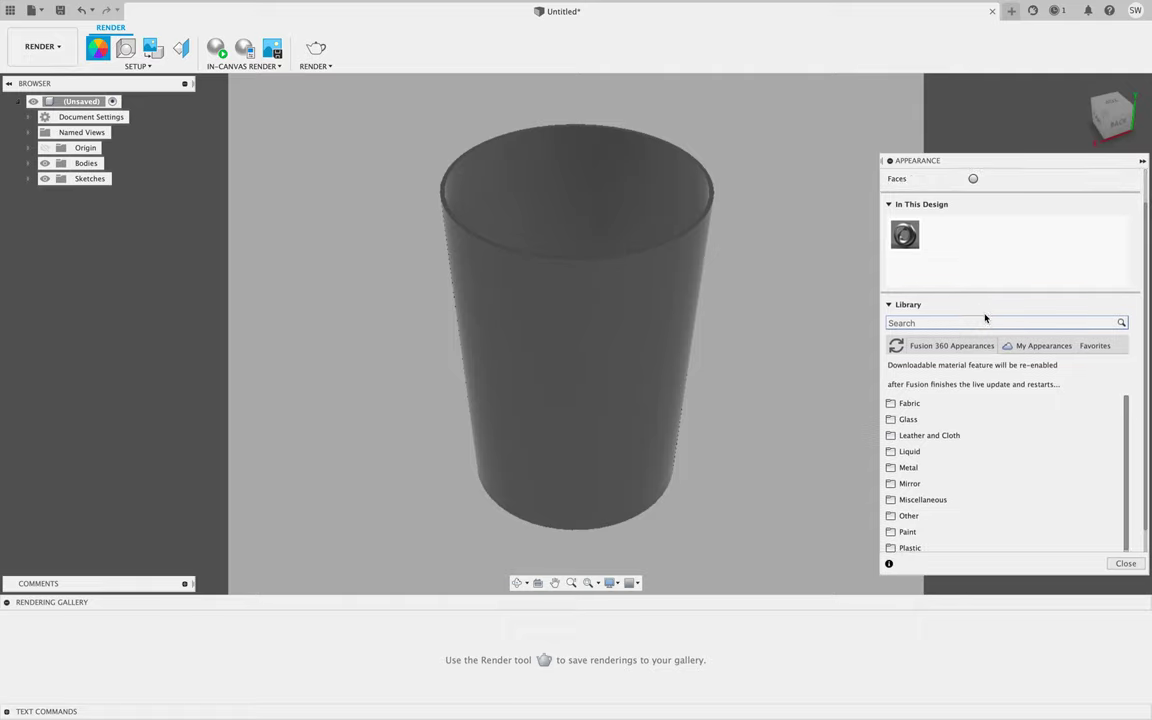
left_click(895, 421)
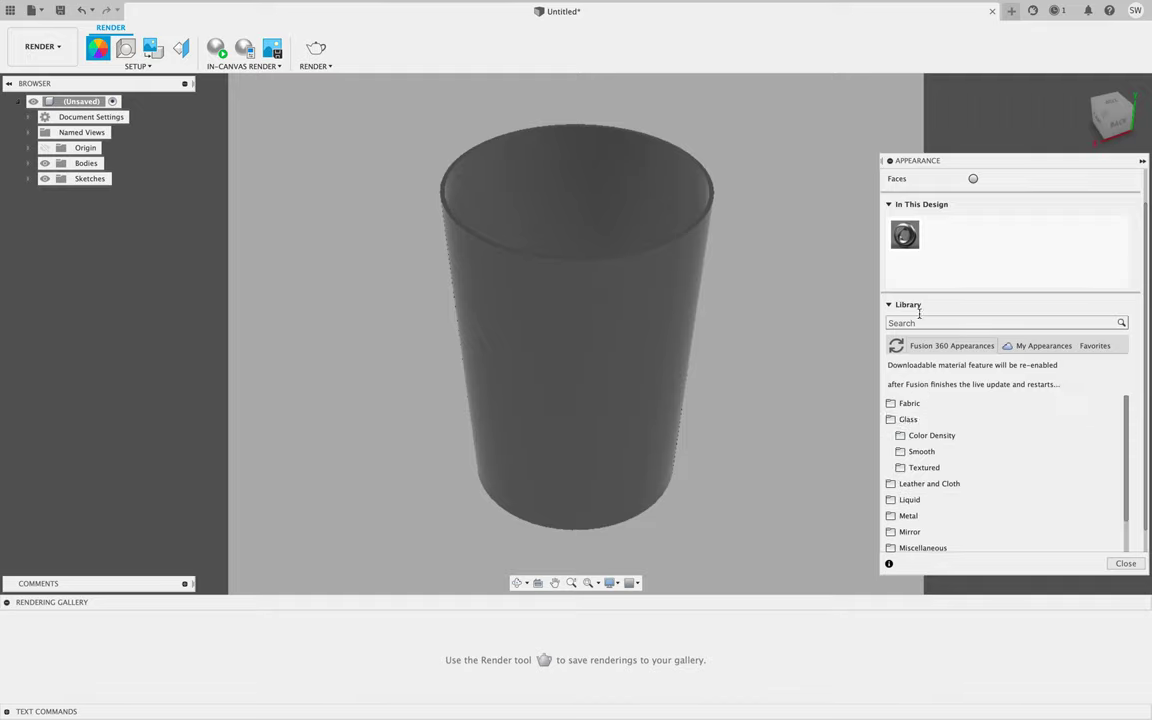
left_click(901, 450)
scroll(945, 440, "down", 2)
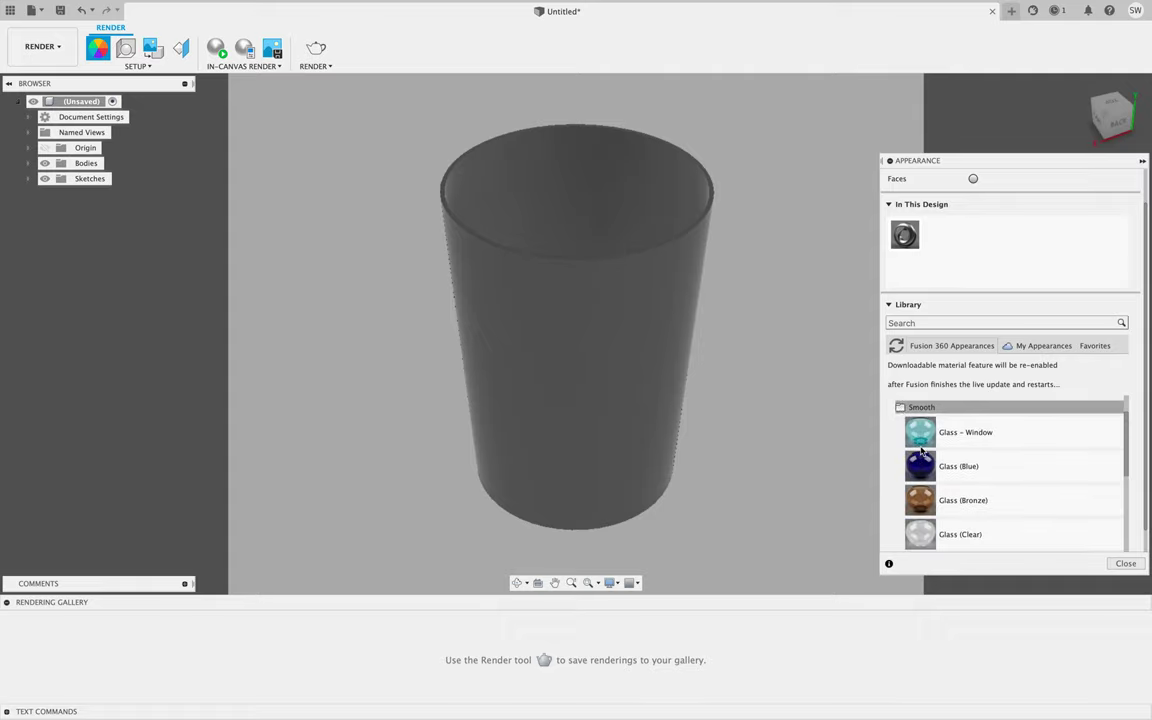
left_click_drag(949, 434, 700, 367)
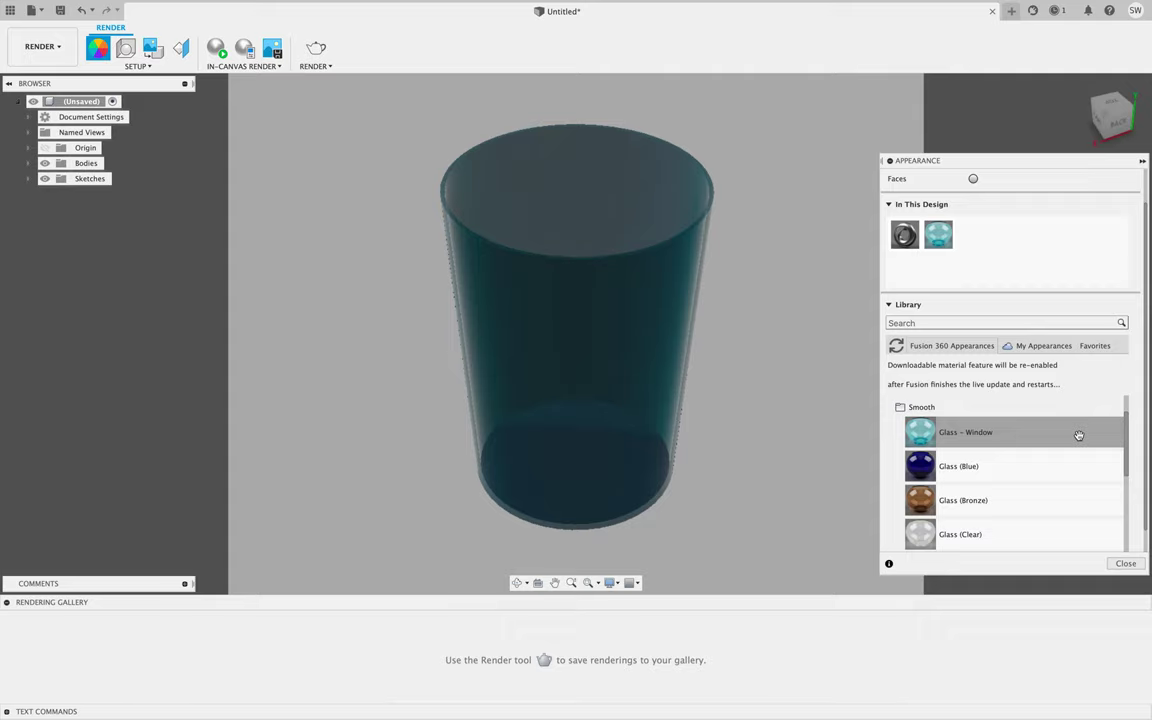
scroll(1013, 458, "down", 3)
left_click_drag(1005, 503, 622, 334)
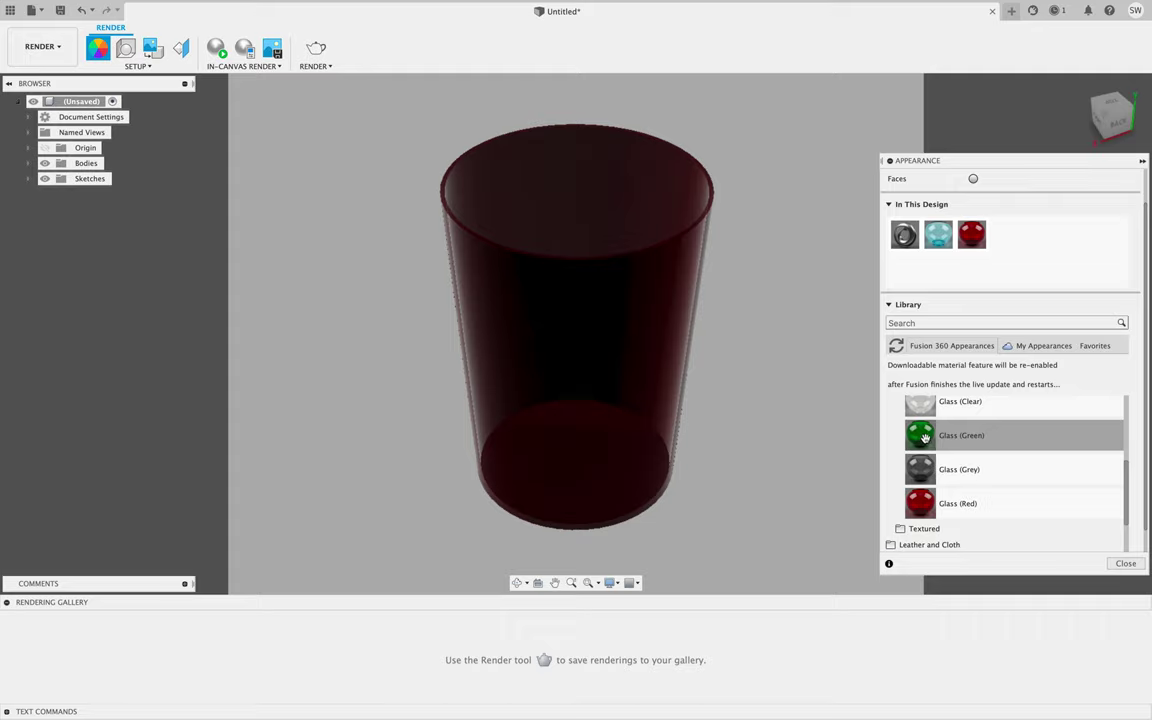
left_click_drag(925, 438, 690, 354)
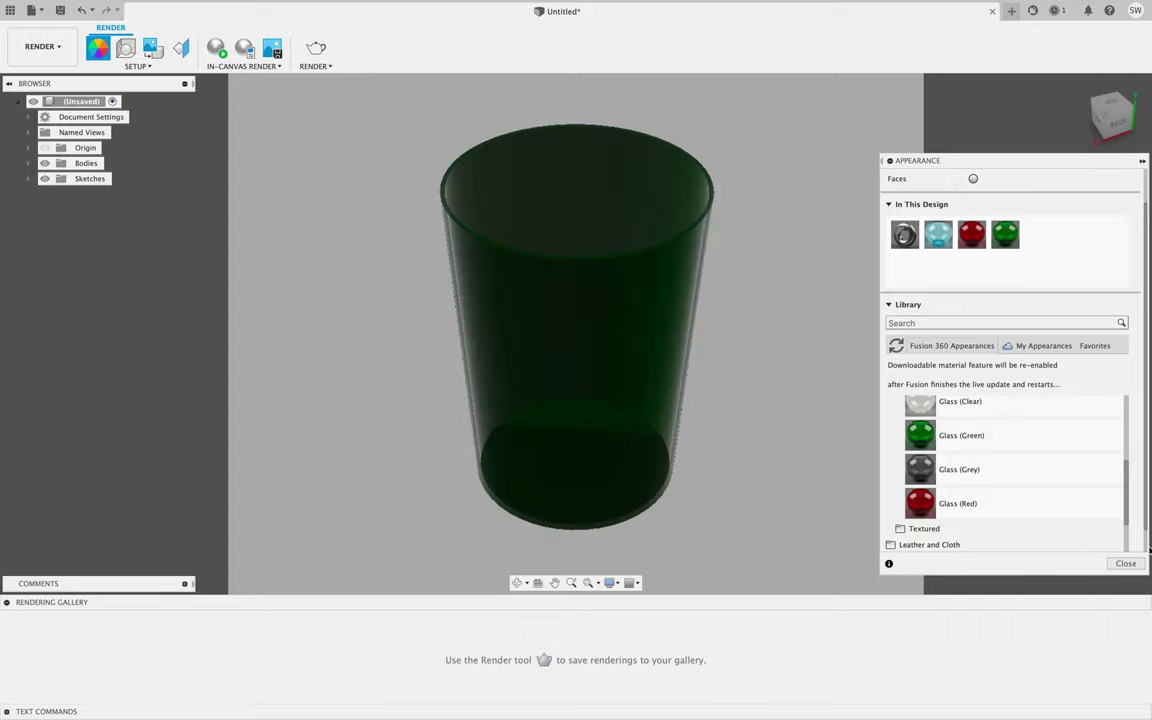
left_click(1126, 564)
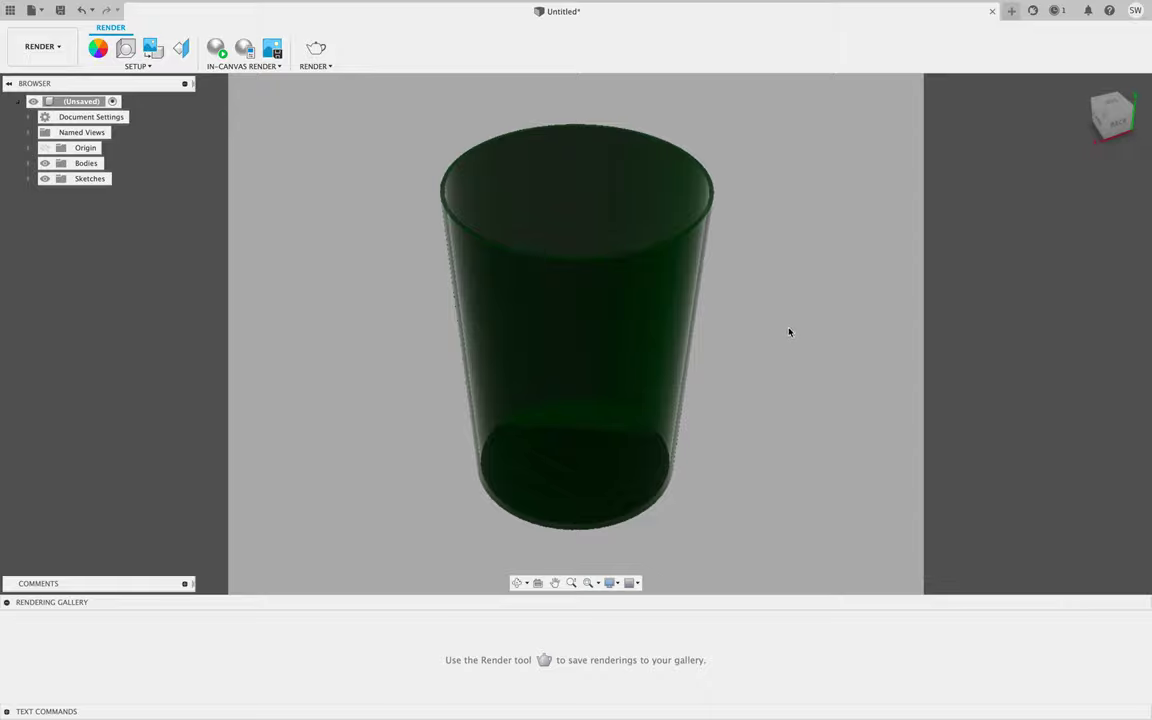
middle_click_drag(770, 330, 355, 267, "shift")
left_click(1083, 87)
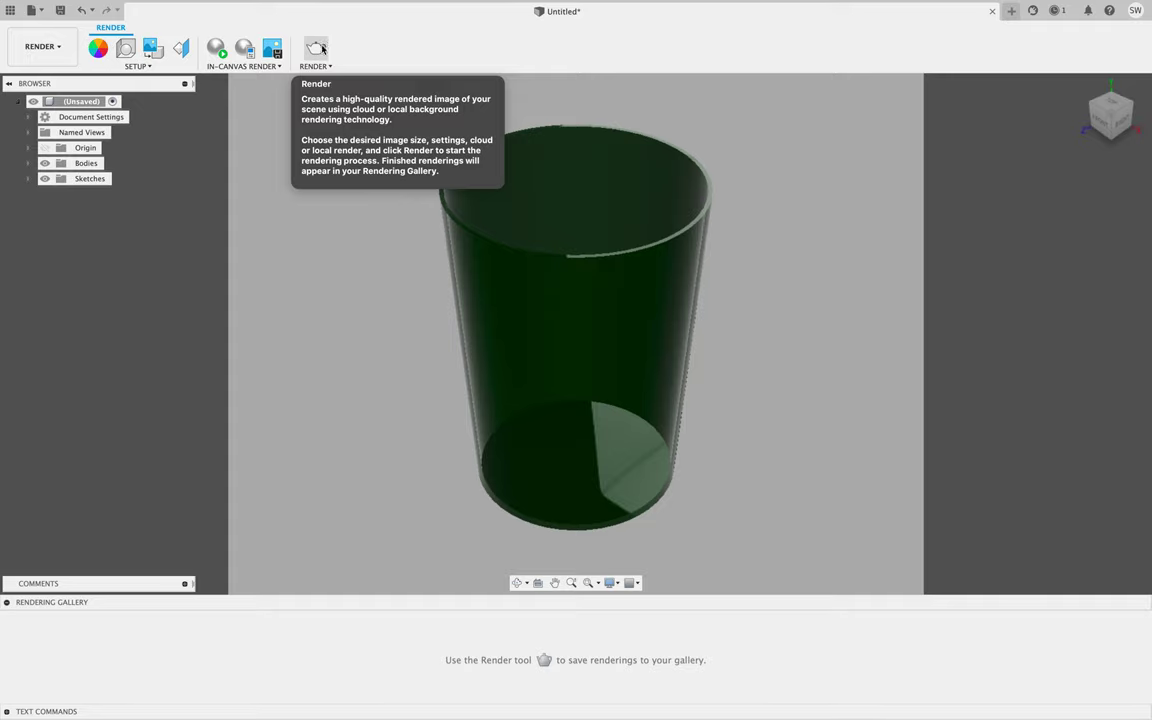
- Save the design as 'Glass Tumbler' after the render prompt requires saving
left_click(320, 45)
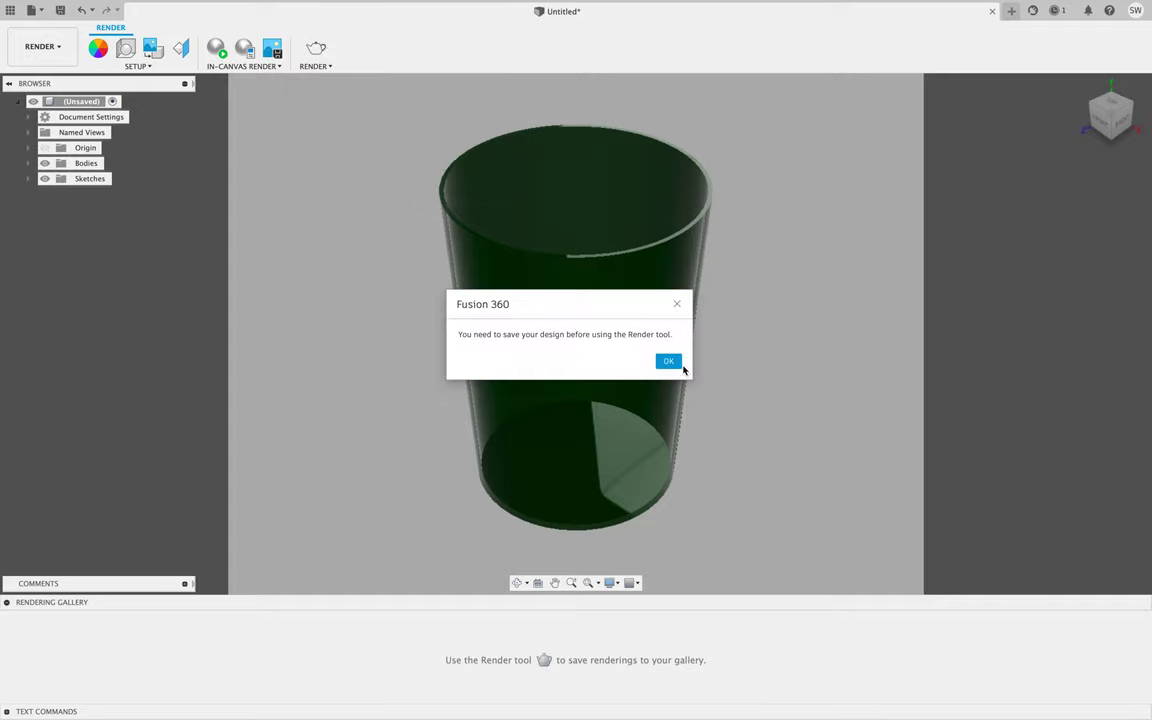
left_click(668, 361)
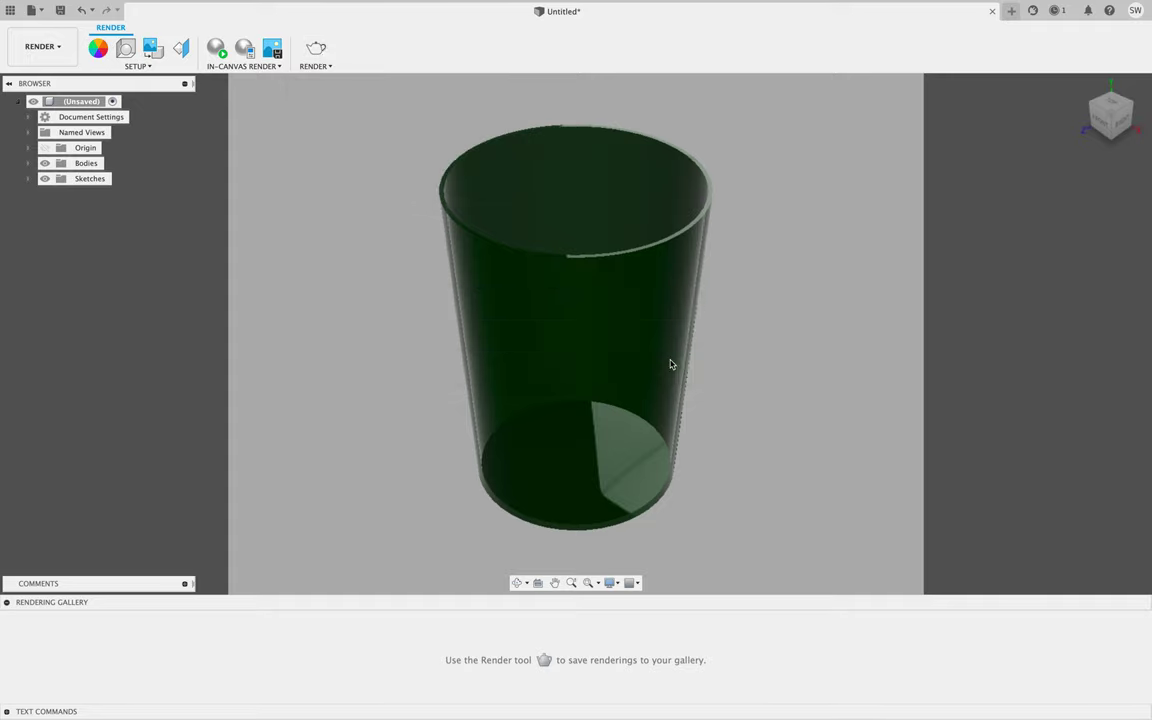
left_click(60, 10)
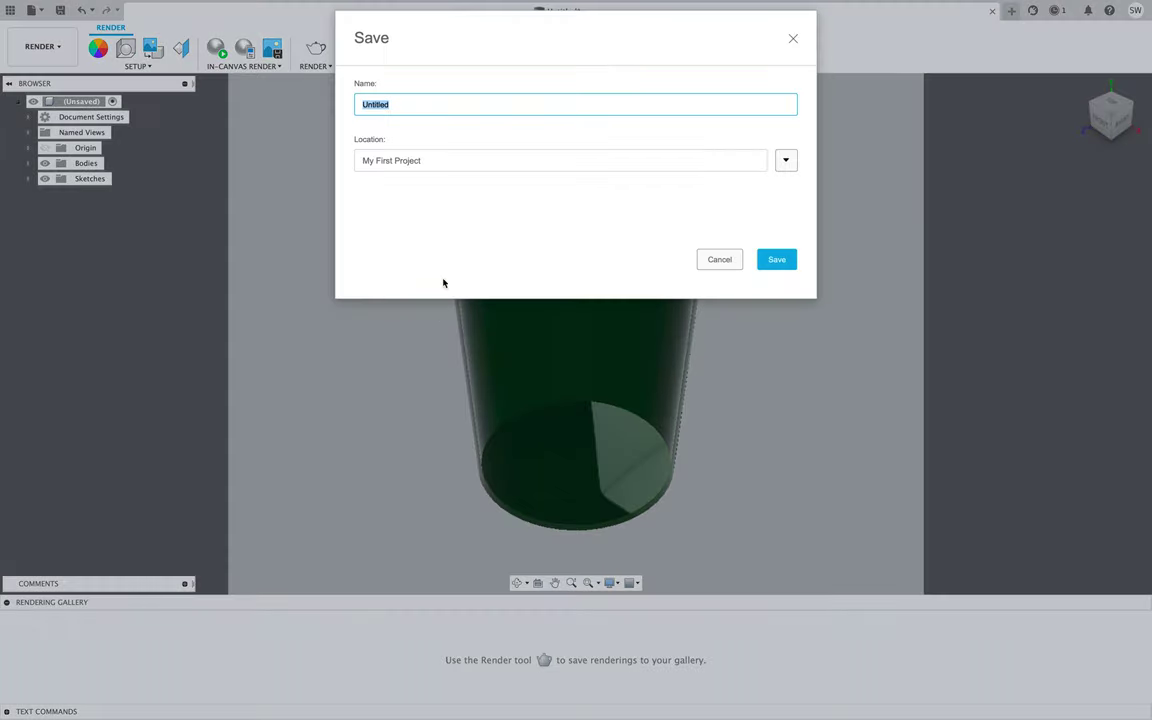
type("gLASS tUMBKLE")
key("BackSpace")
key("BackSpace")
key("BackSpace")
key("BackSpace")
key("BackSpace")
key("BackSpace")
key("BackSpace")
key("BackSpace")
key("BackSpace")
key("BackSpace")
key("BackSpace")
key("BackSpace")
key("BackSpace")
type("Glass Tumbler")
left_click(776, 260)
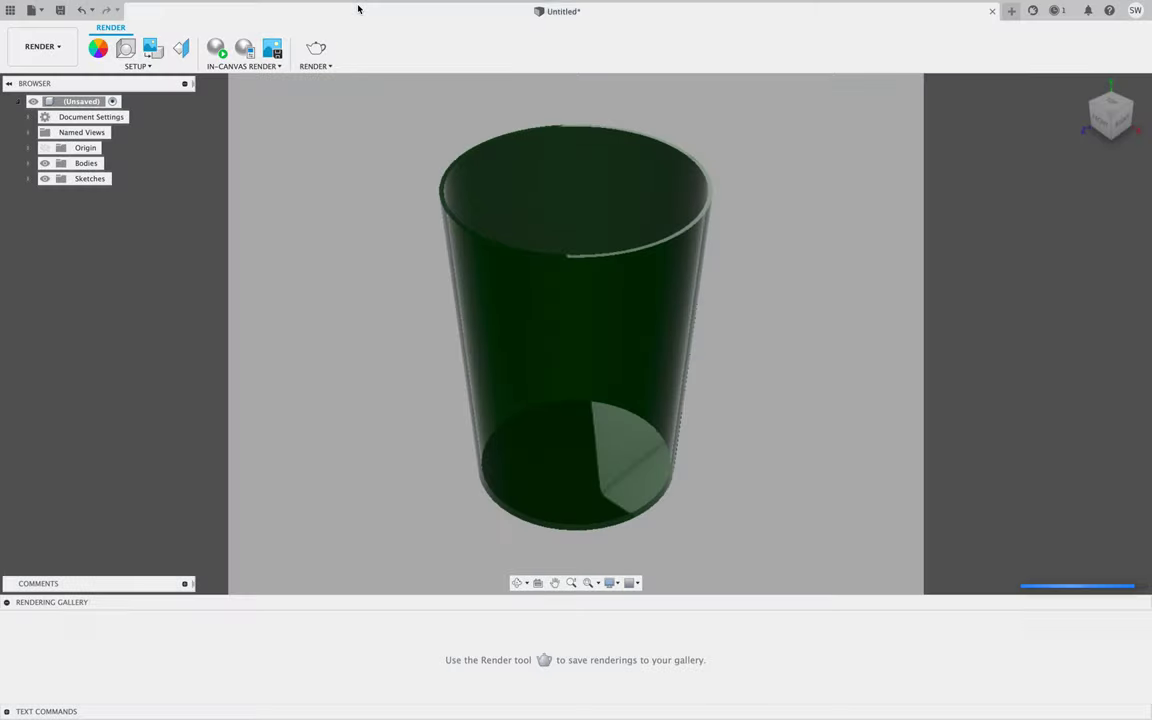
- Render the tumbler on the Cloud Renderer at PRINT 8.5x11" 300PPI, Final quality
left_click(318, 53)
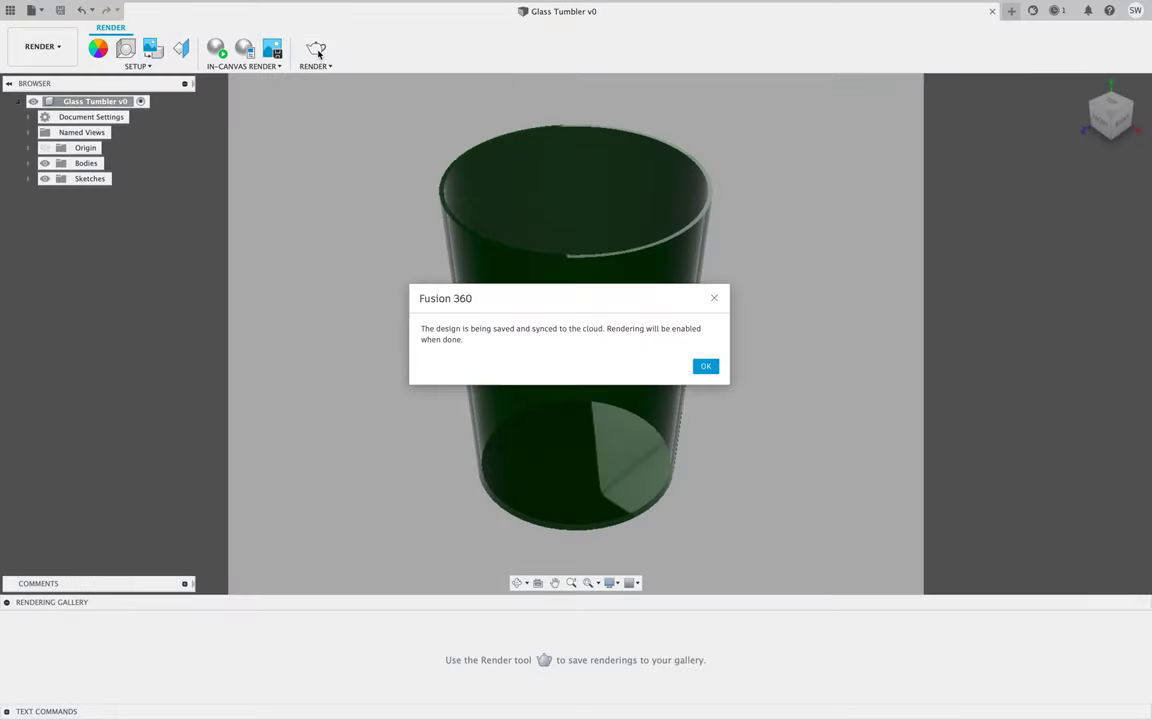
left_click(705, 365)
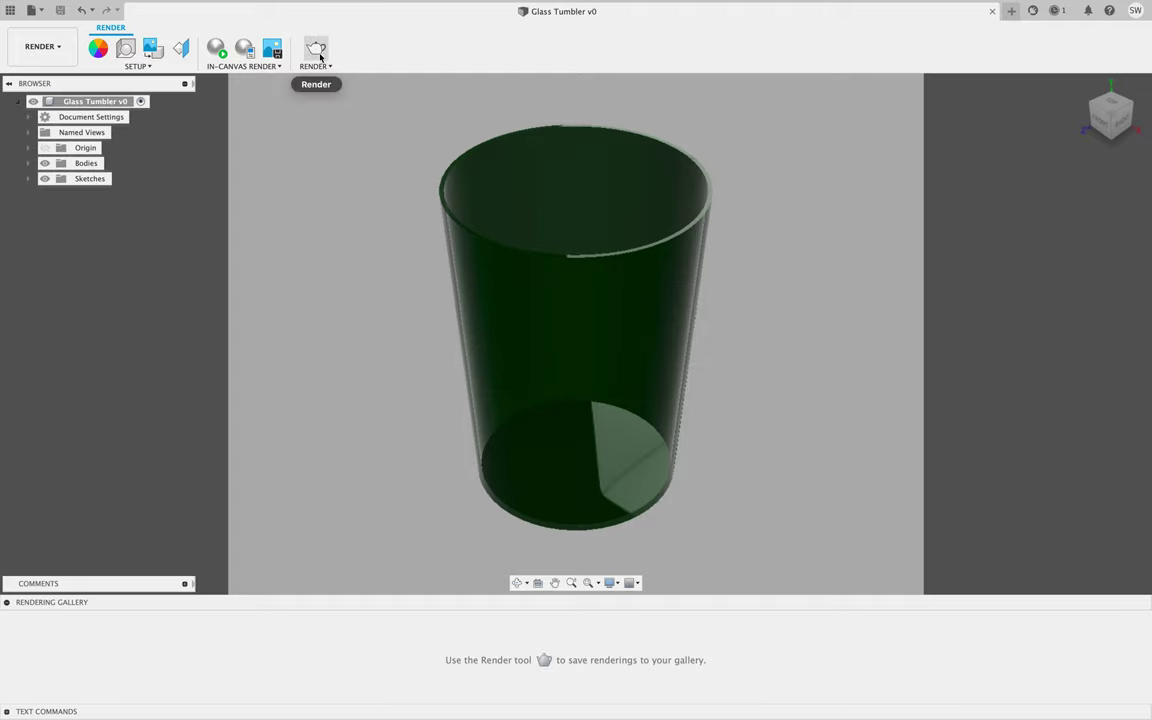
left_click(316, 50)
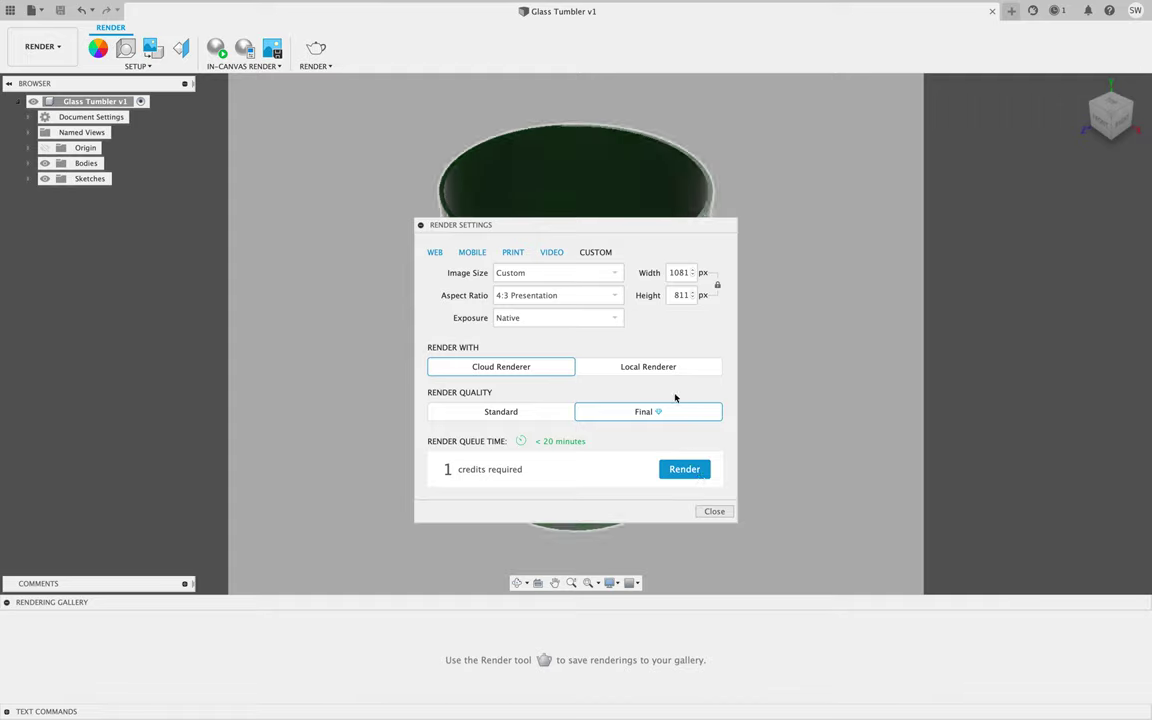
left_click(514, 254)
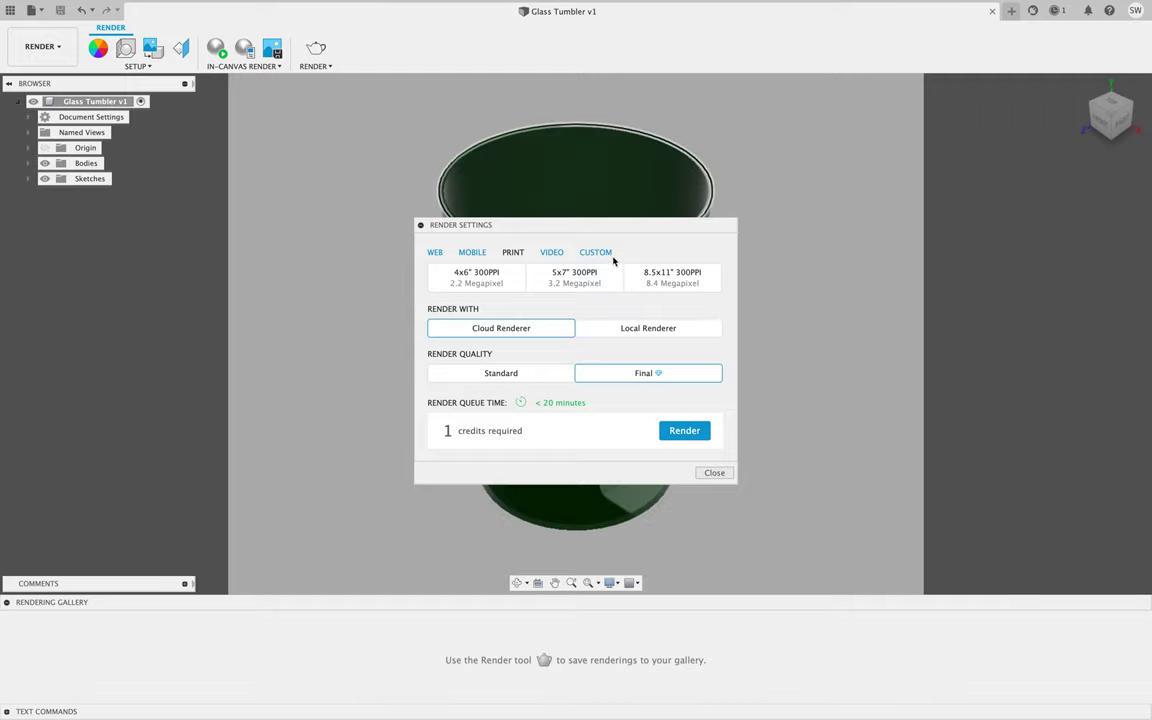
left_click(686, 283)
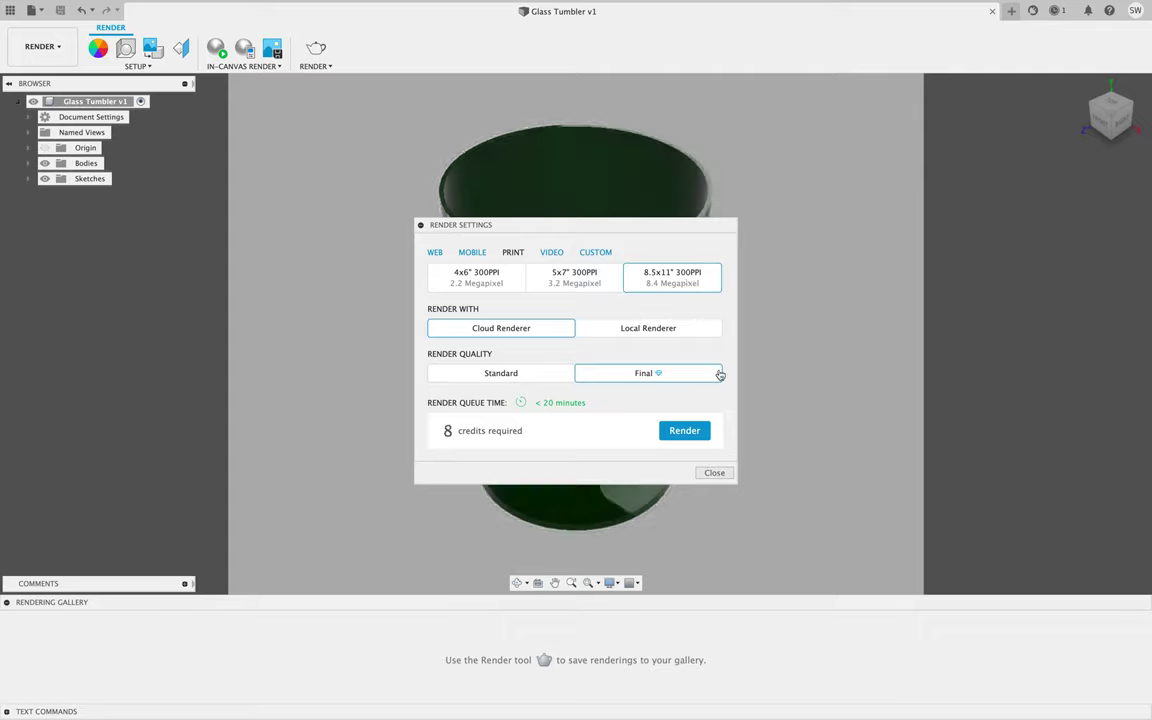
left_click(692, 432)
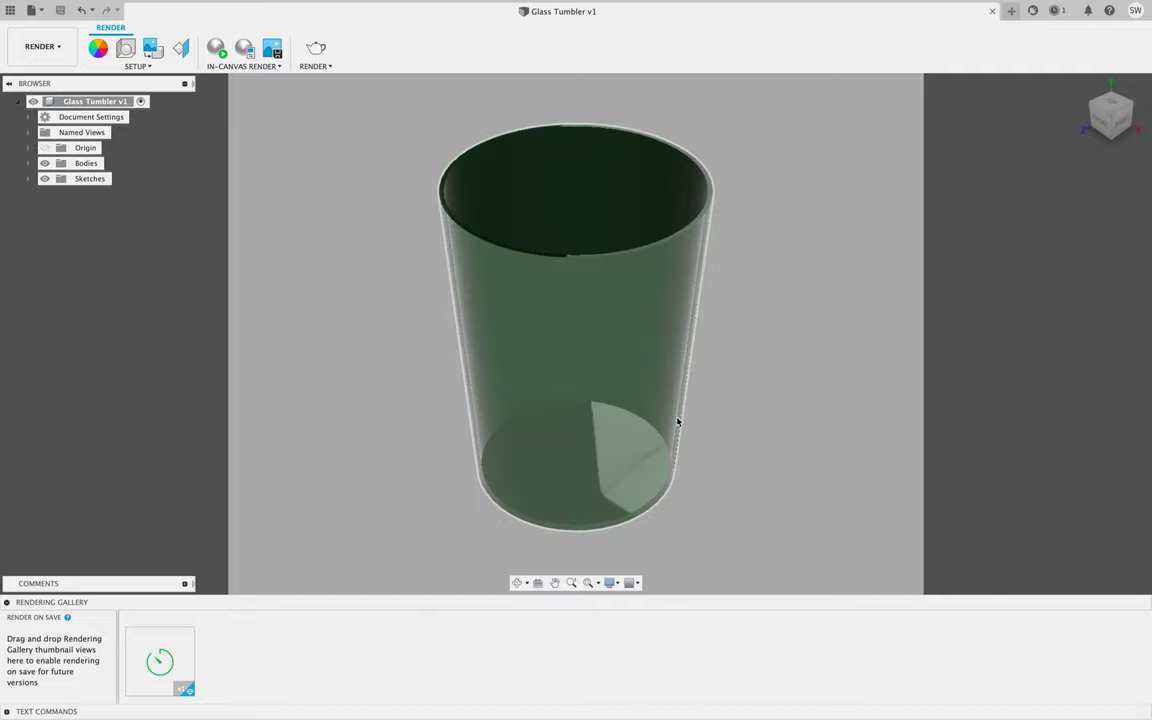
- Orbit the view around the green glass tumbler to inspect its side while the render runs
middle_click_drag(713, 416, 587, 421, "shift")
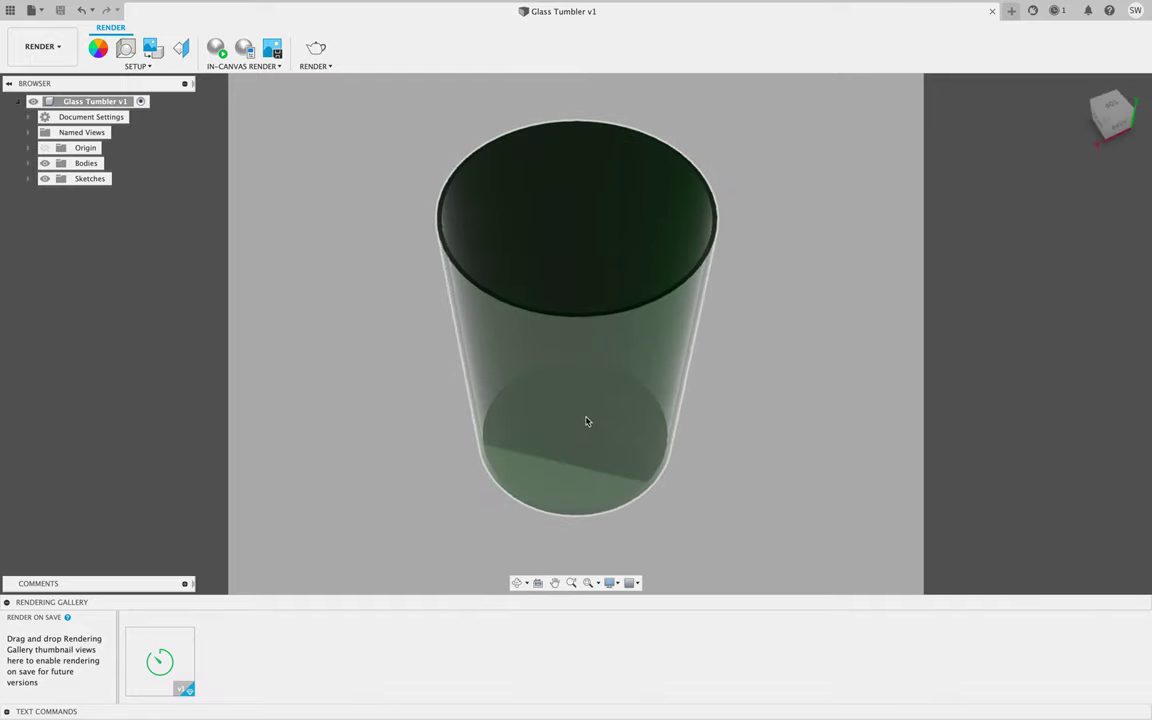
middle_click_drag(589, 404, 558, 391, "shift")
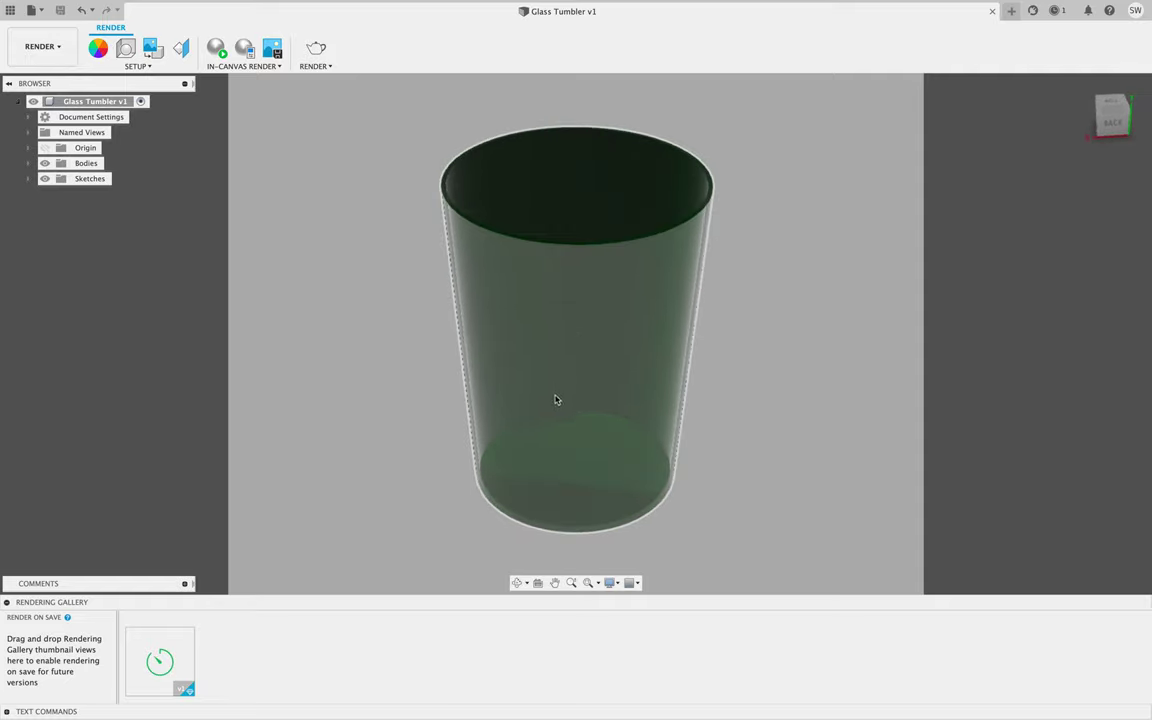